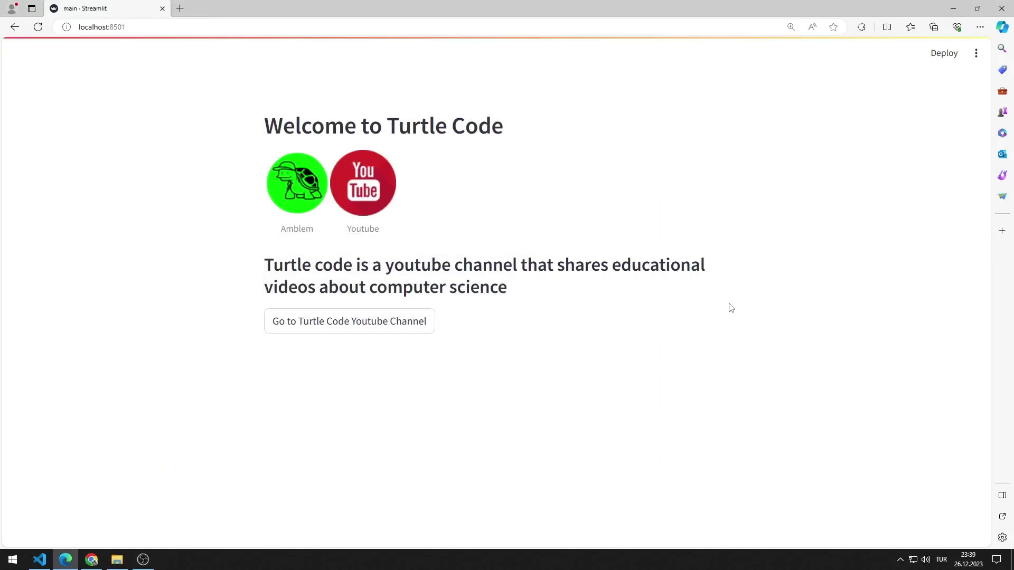
scroll(730, 307, up, 1)
scroll(730, 308, up, 1)
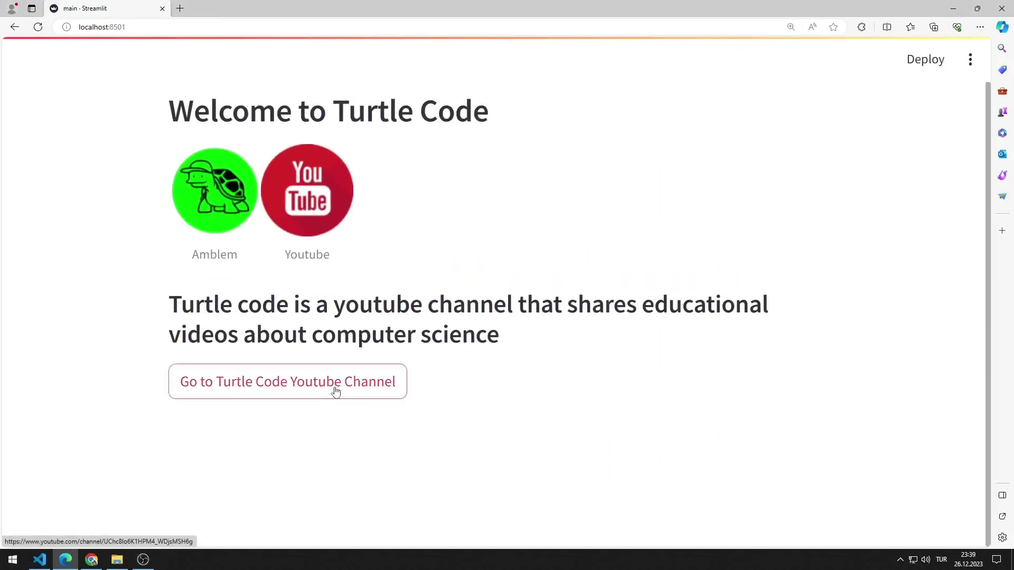
Step: Follow the 'Go to Turtle Code Youtube Channel' button to the channel page in Edge
click(335, 388)
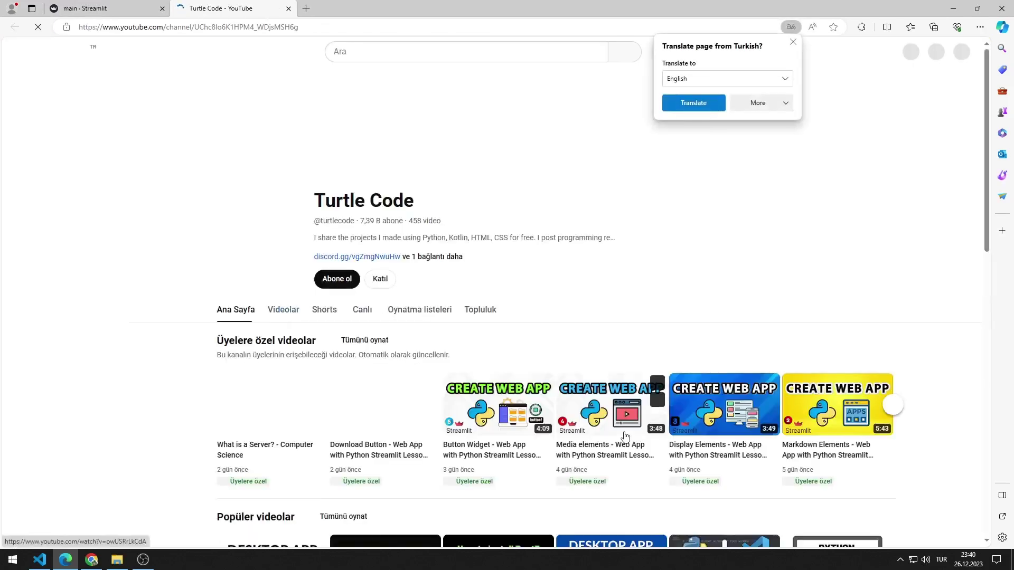
scroll(653, 288, up, 3)
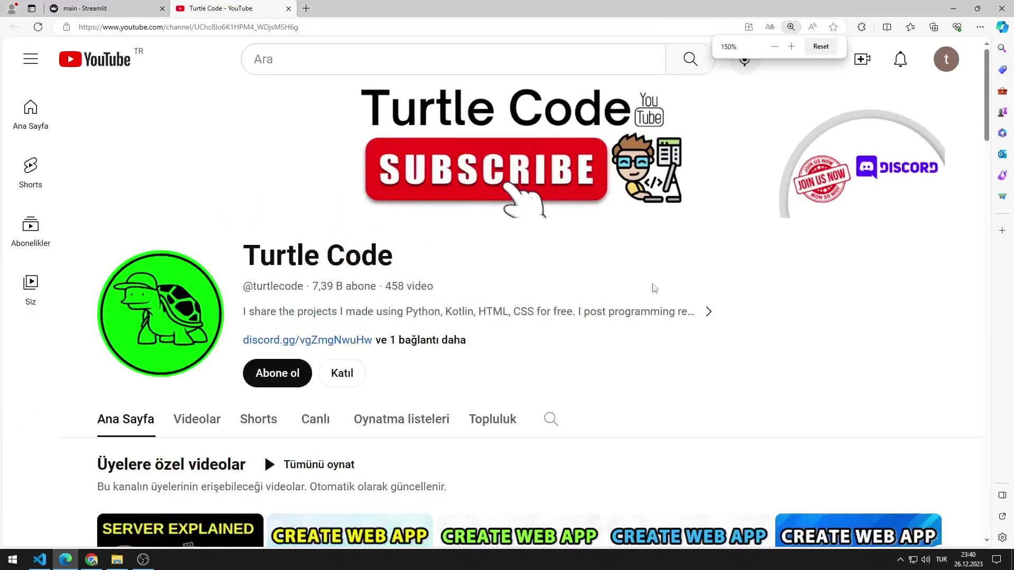
scroll(659, 315, down, 1)
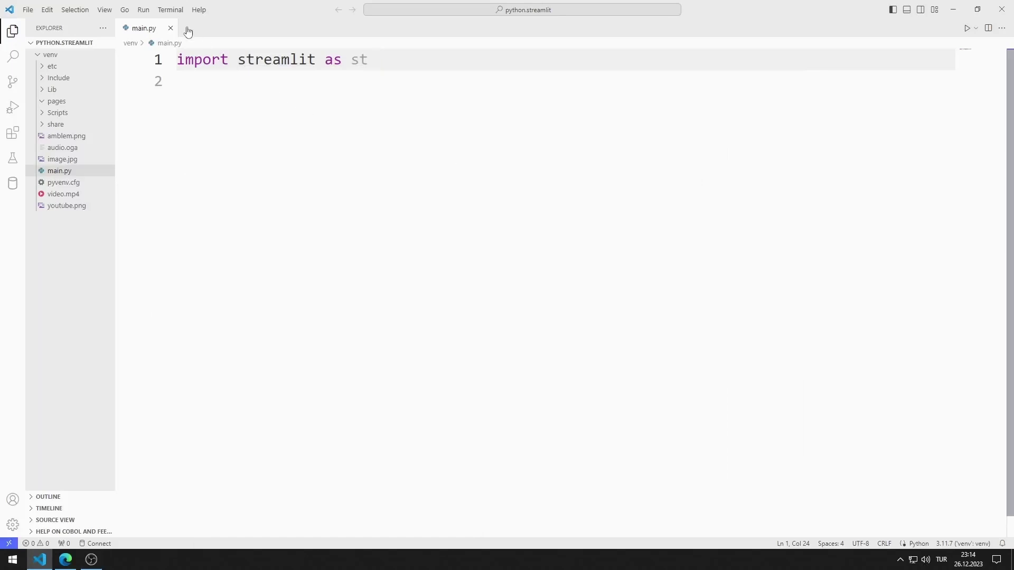
Step: In a new Command Prompt terminal, clear it and run 'streamlit run main.py' from venv
click(171, 9)
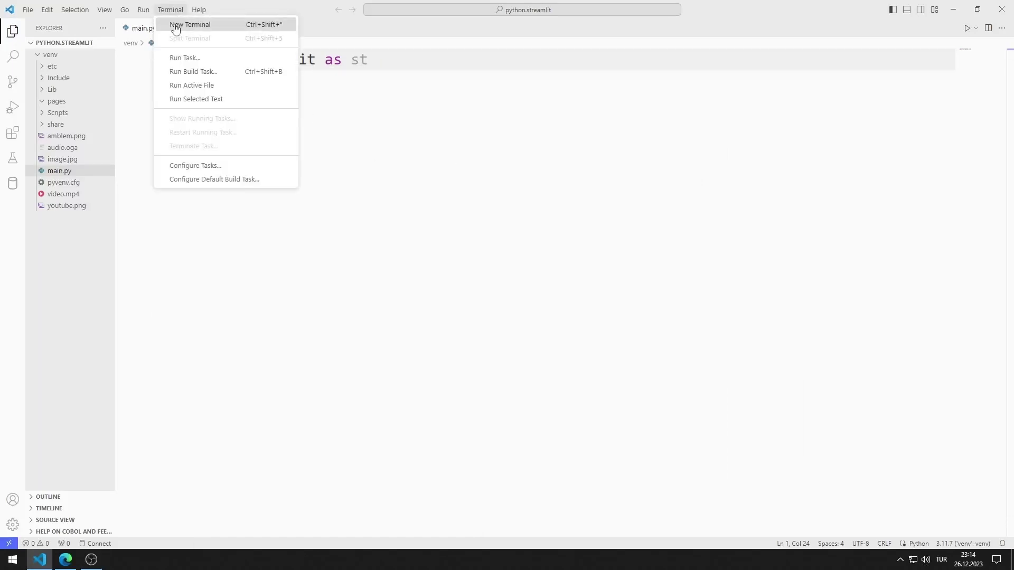
click(175, 25)
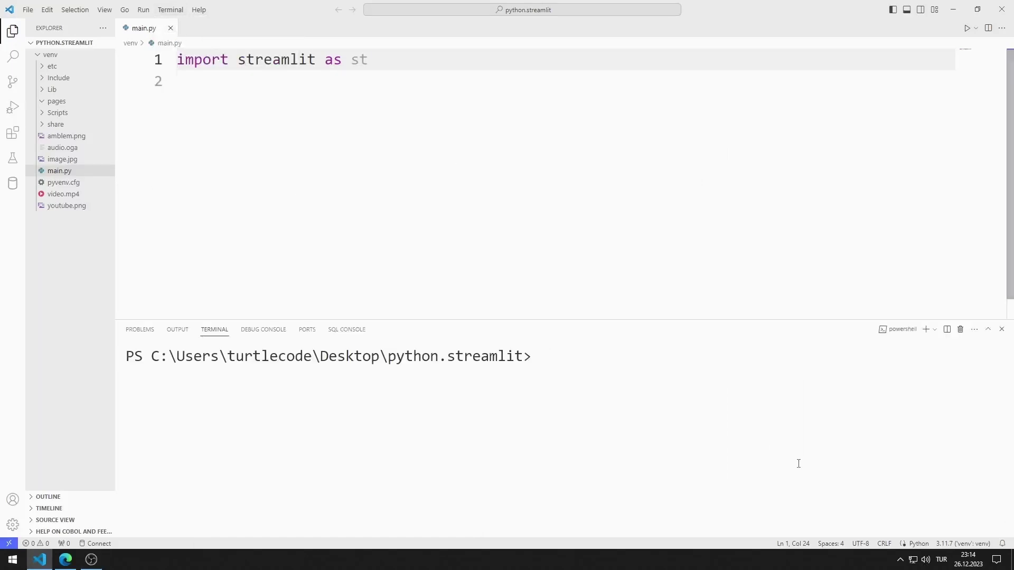
click(934, 329)
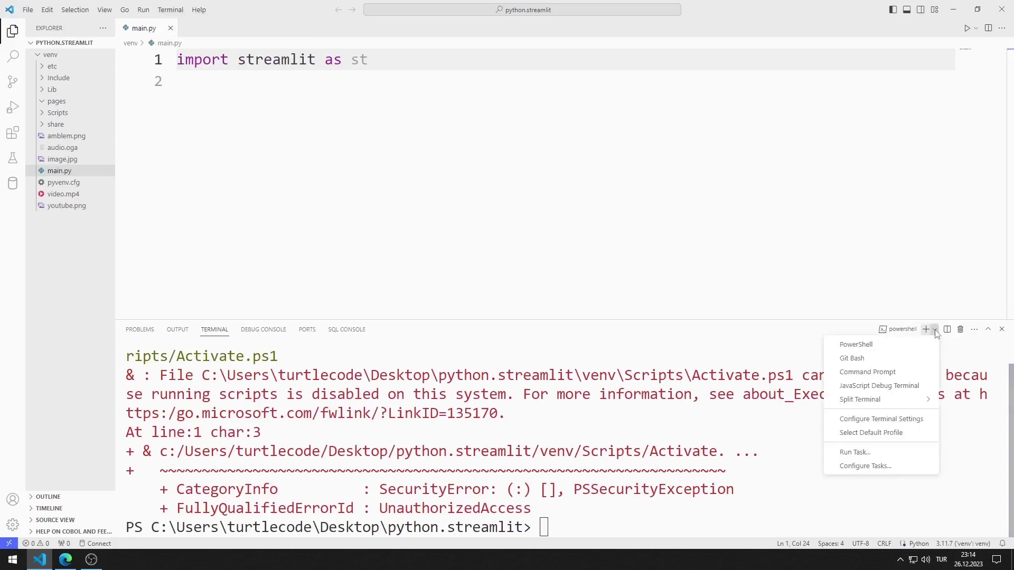
click(890, 374)
text(cls)
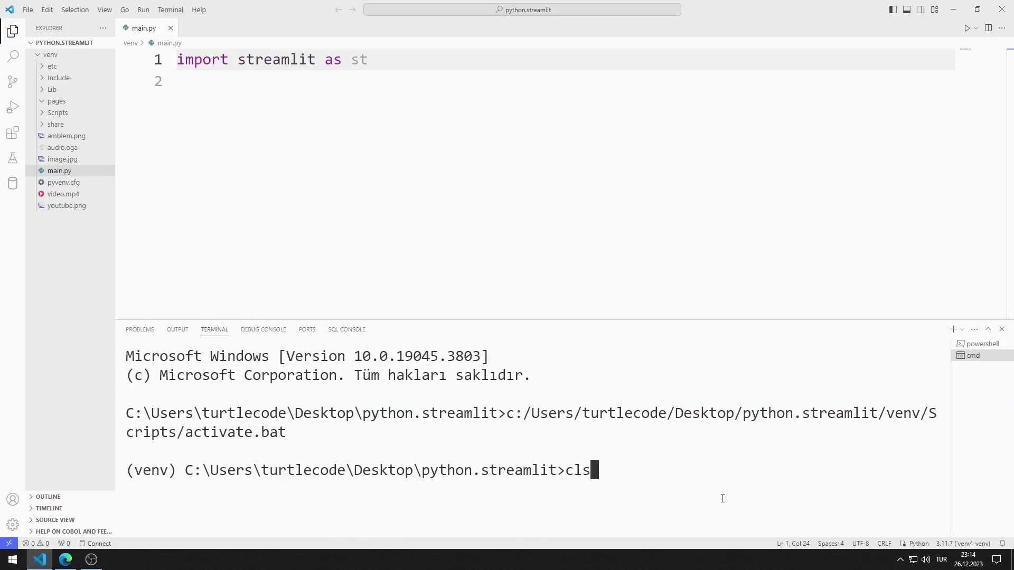
key(Return)
text(cd venv)
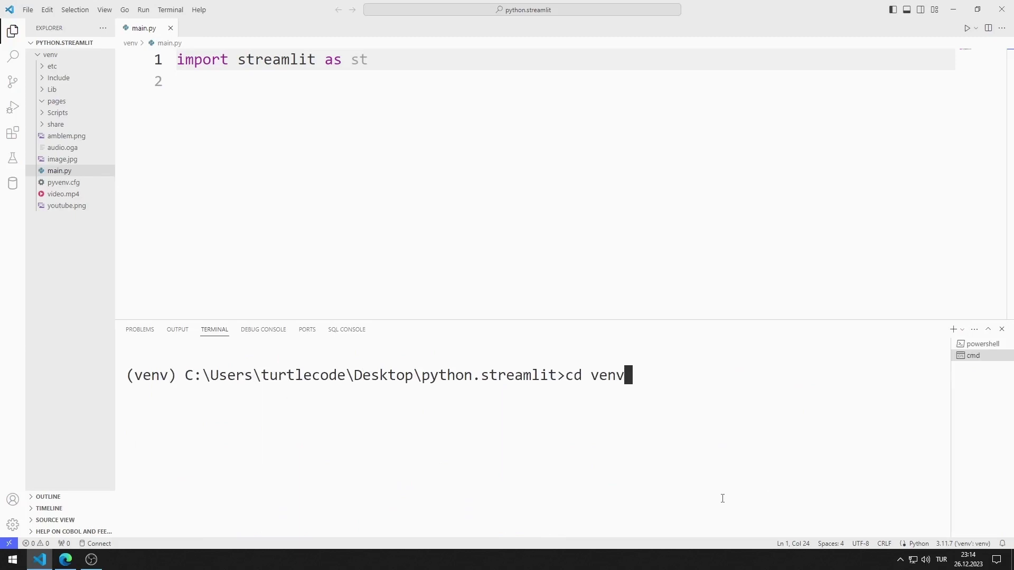
key(Return)
text(s)
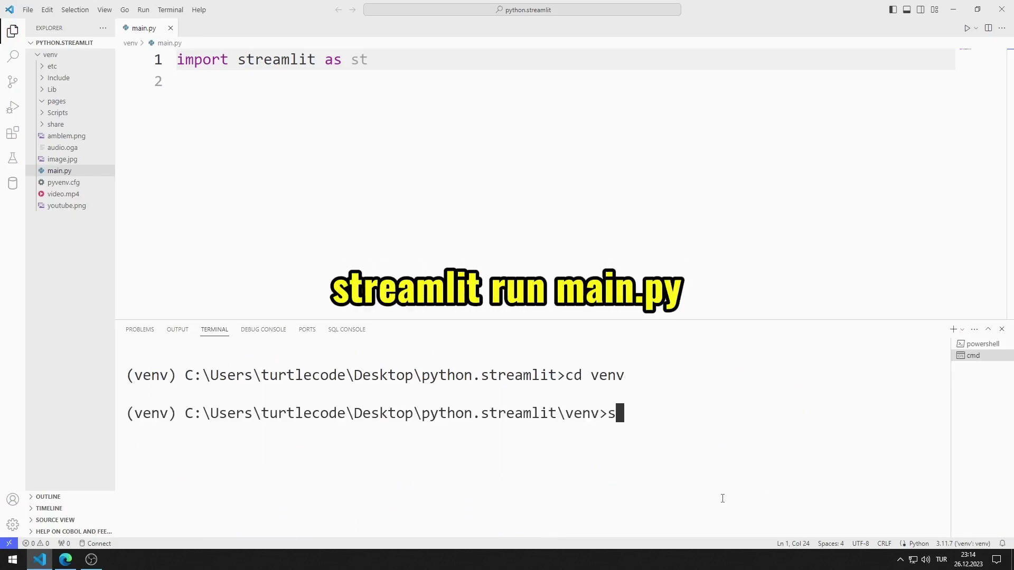
text(treamlit )
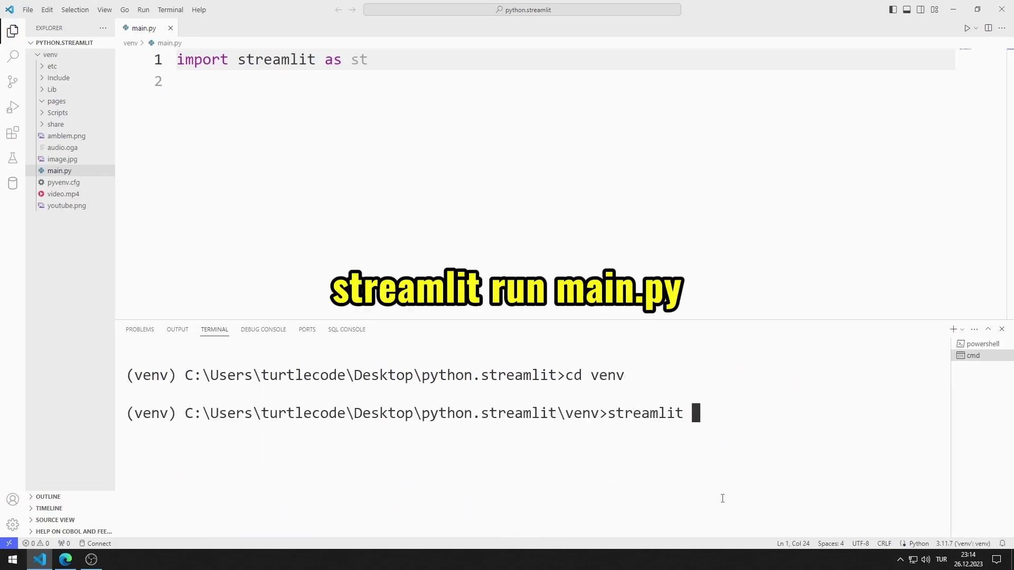
text(run main)
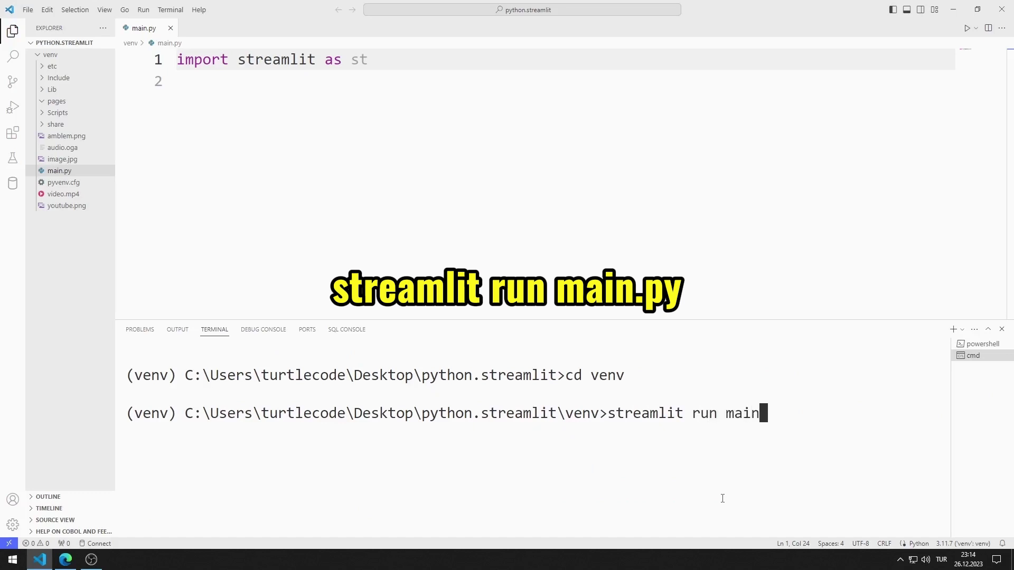
text(.py)
key(Return)
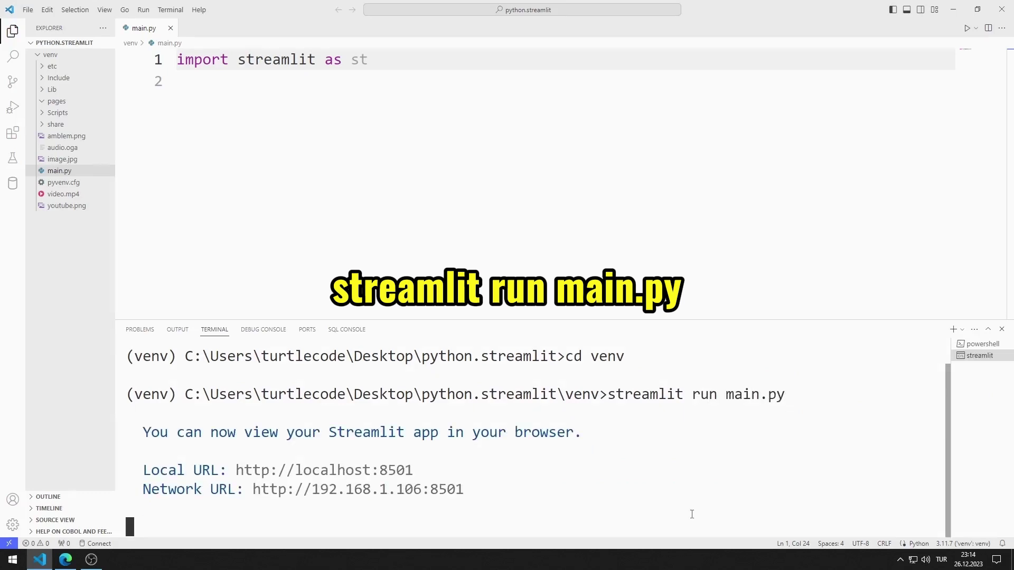
Step: Copy the app's localhost:8501 URL and load it in Edge
drag(414, 472, 237, 472)
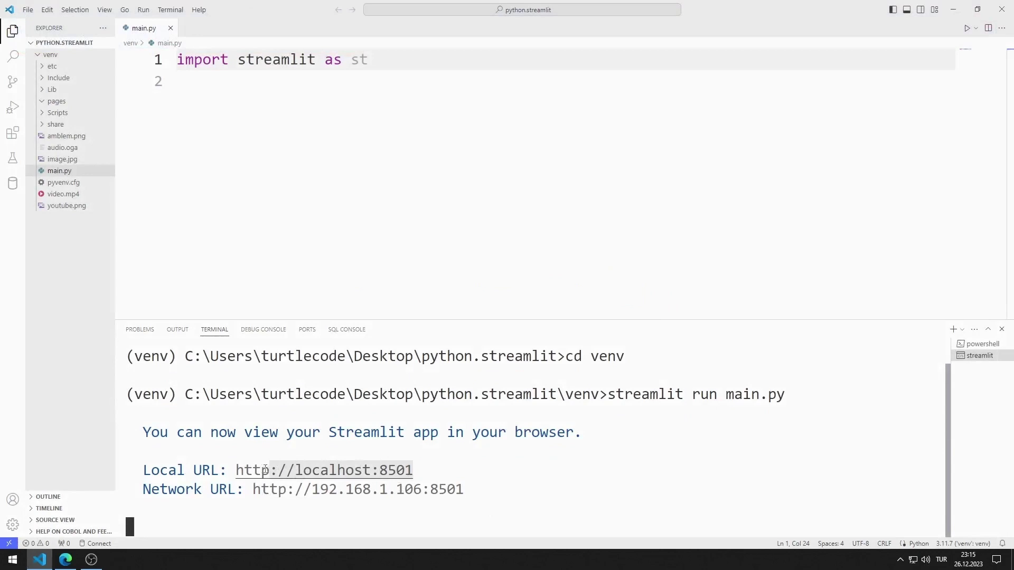
key(ctrl+c)
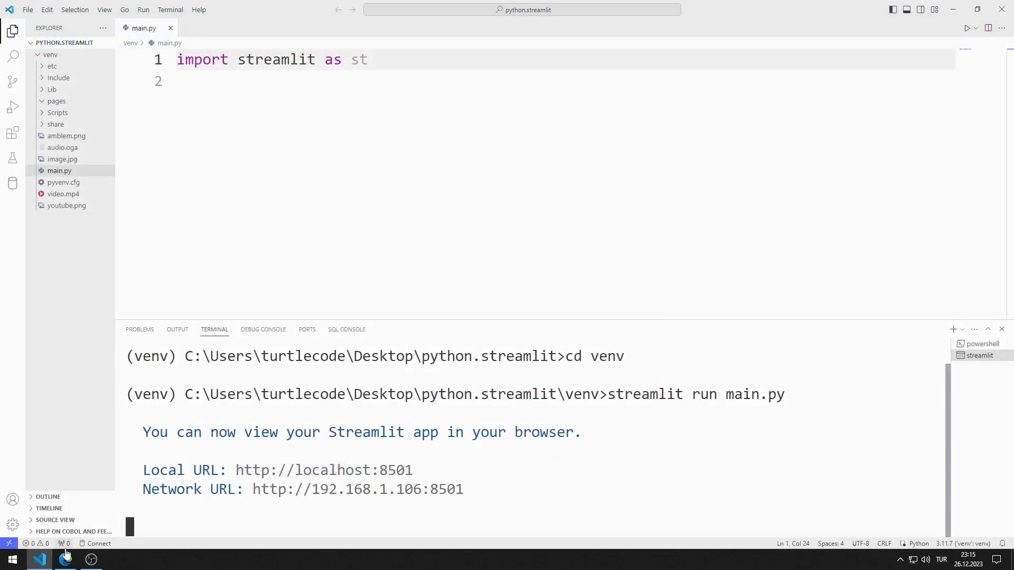
click(66, 560)
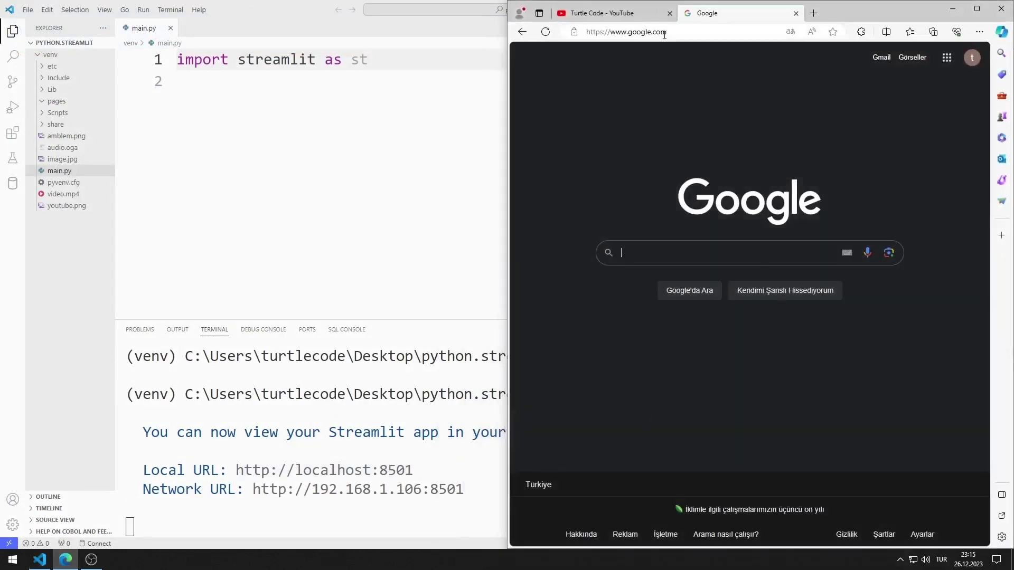
click(664, 32)
key(ctrl+v)
key(Return)
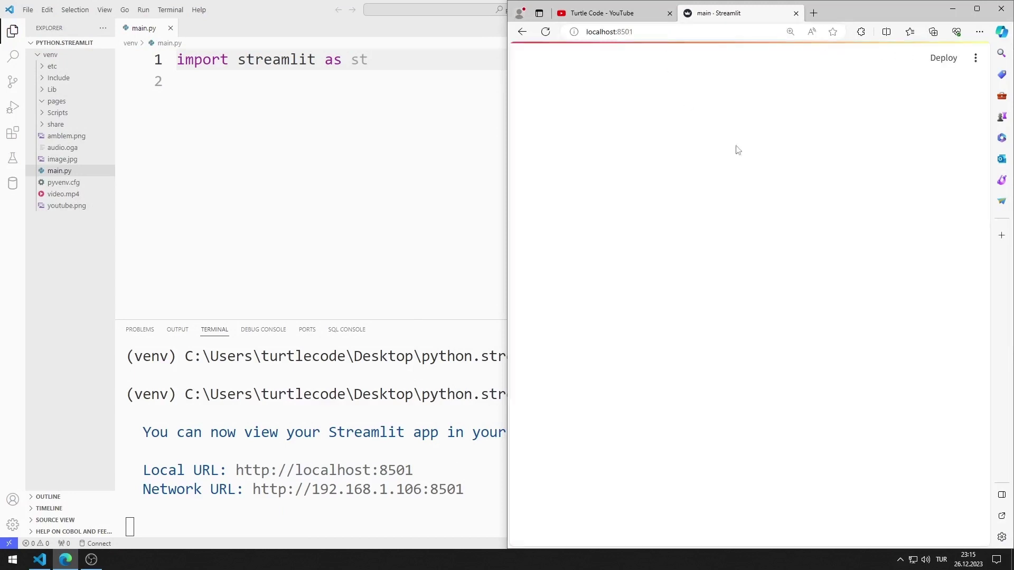
Step: Add st.title('Turtle Code') on line 3 of main.py and rerun the app
click(375, 61)
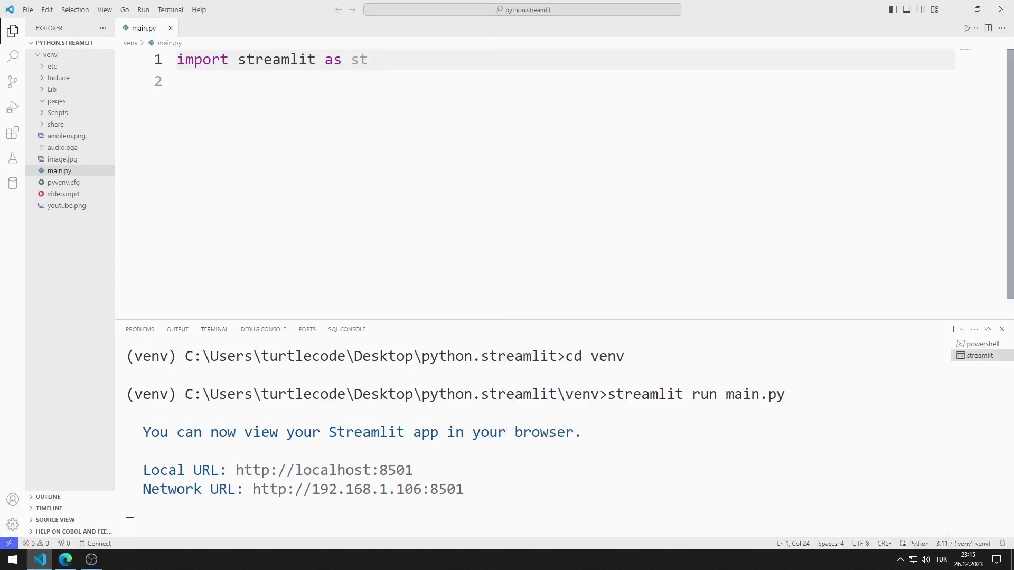
key(Return)
key(Return)
text(st)
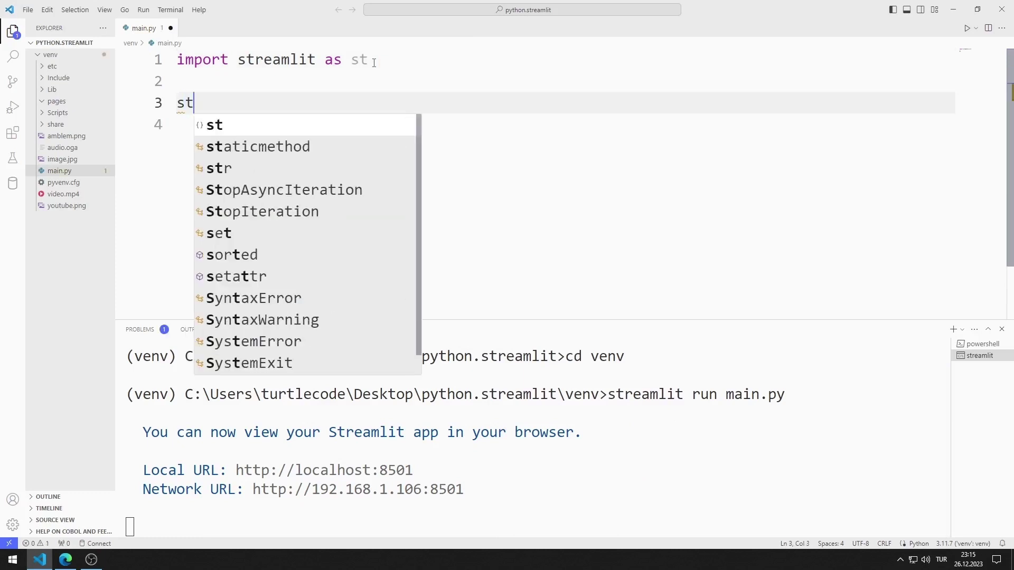
text(.tit)
key(Return)
text(()
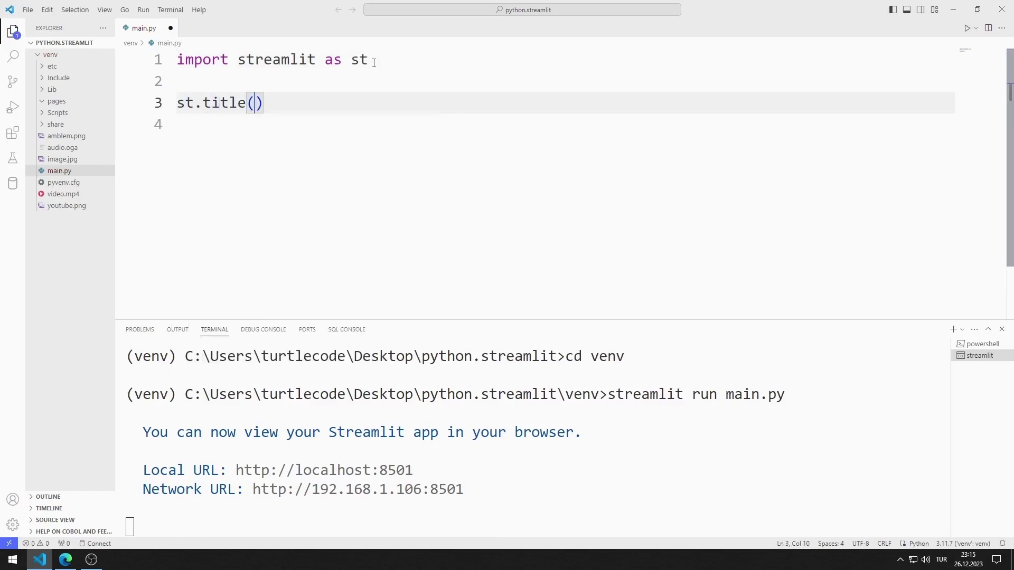
text('Turtle)
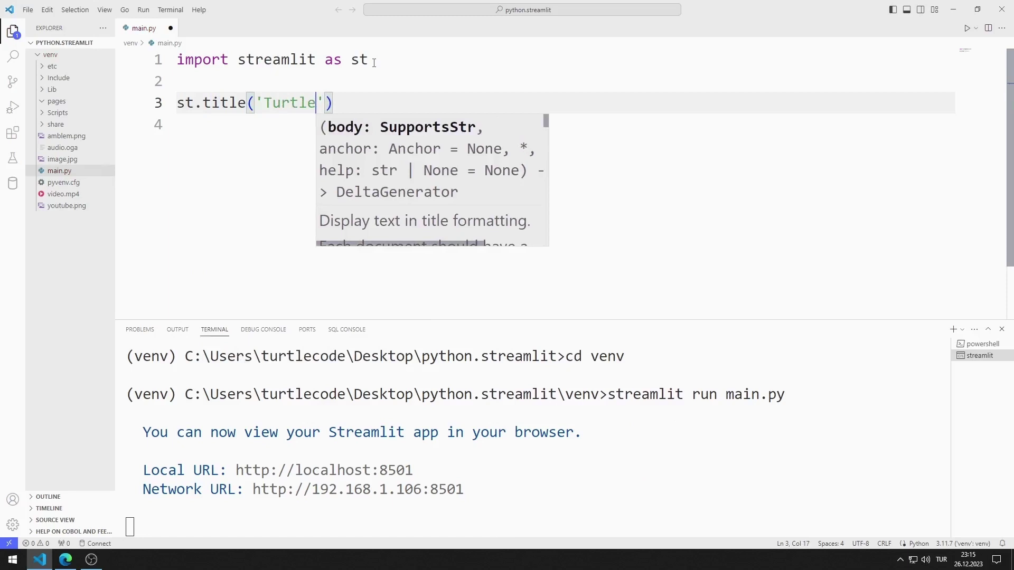
text( Code'))
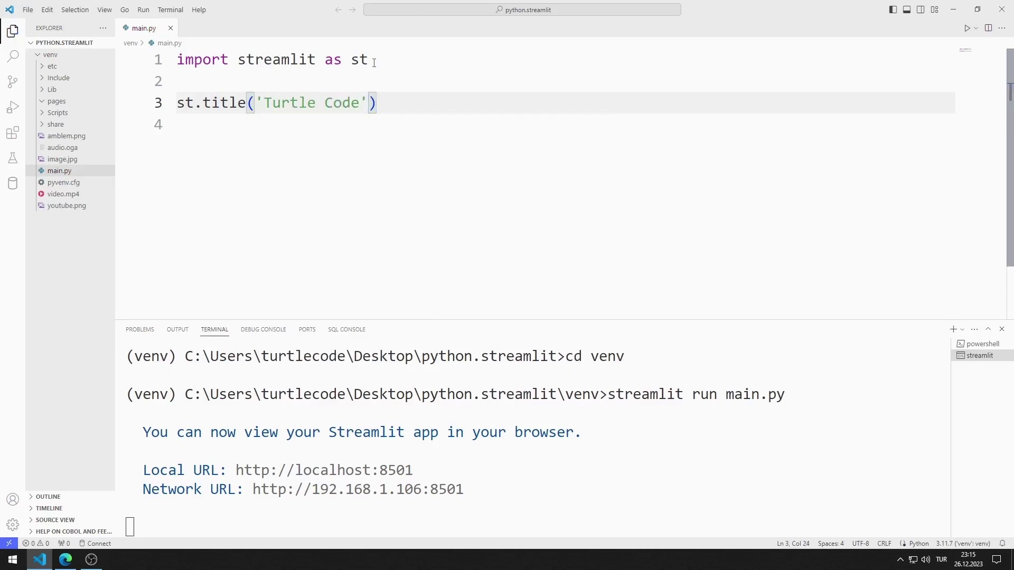
click(65, 559)
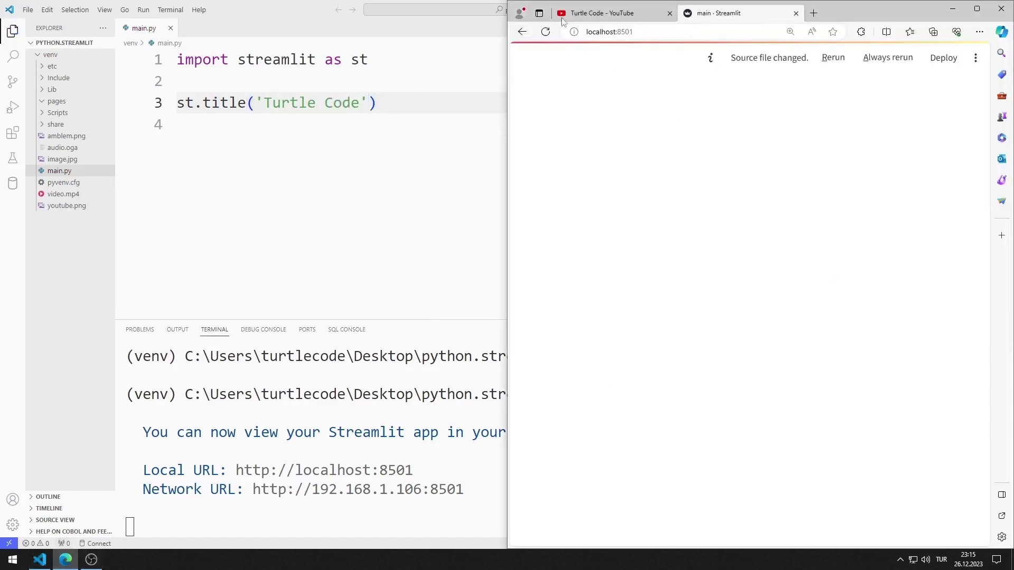
click(546, 32)
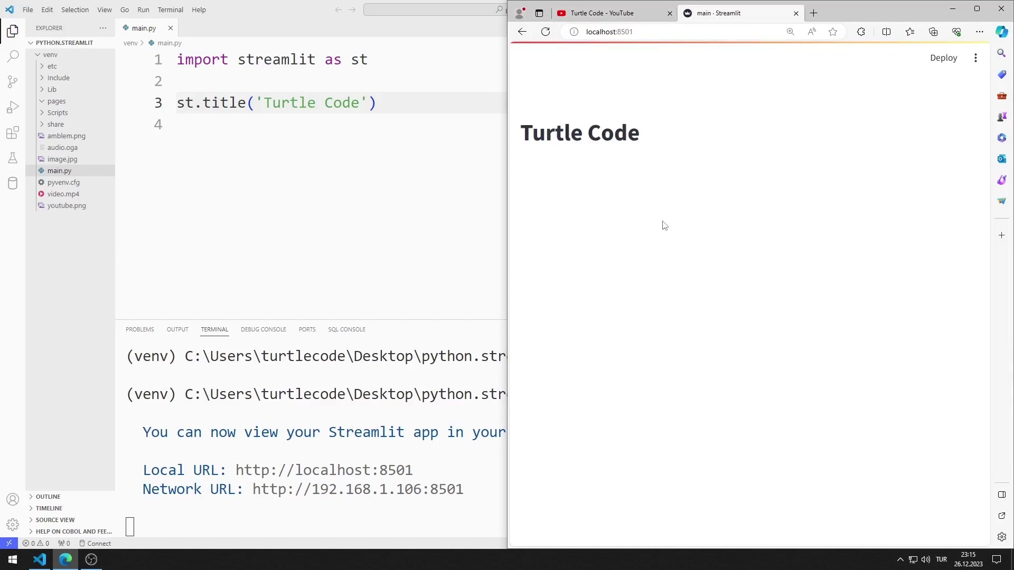
Step: Change line 3 to st.header('Welcome to Turtle Code') and reload the app to check it
double_click(224, 103)
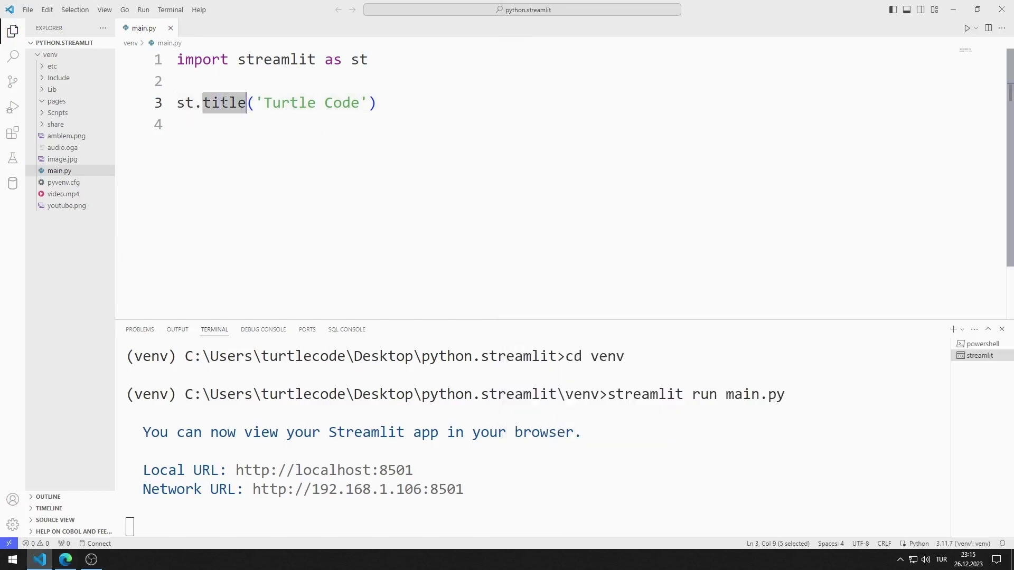
text(header)
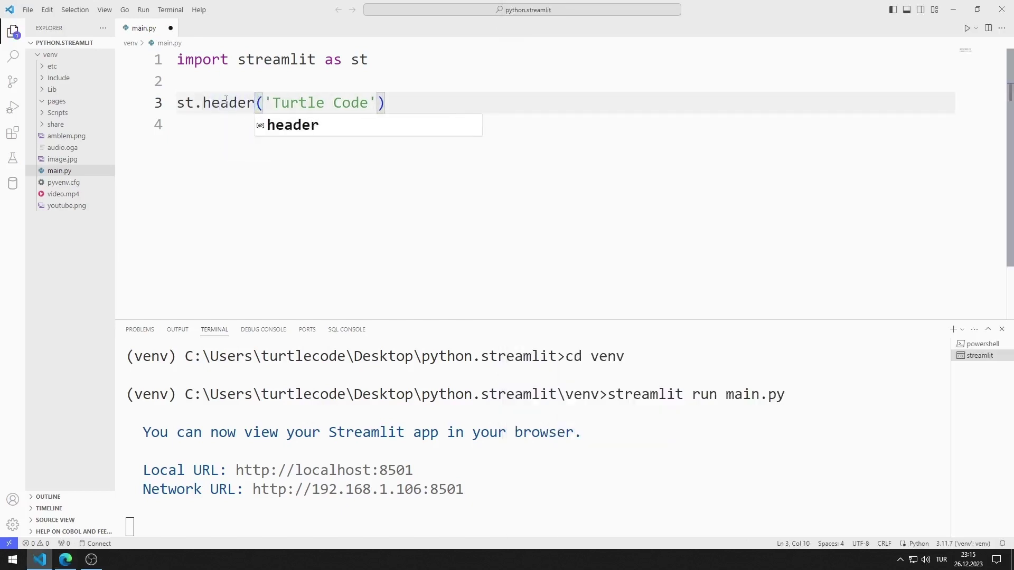
click(272, 103)
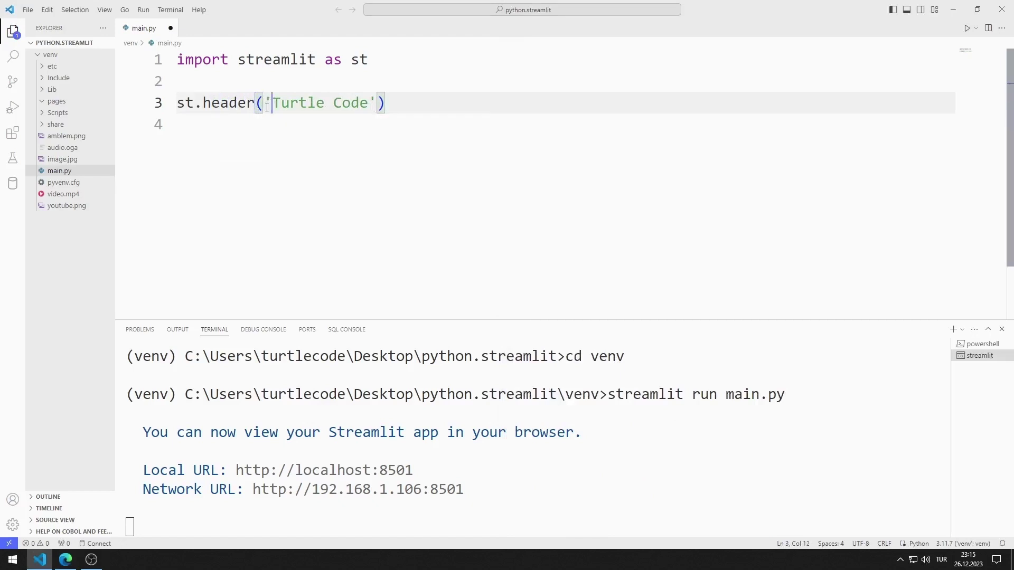
text(Welcome )
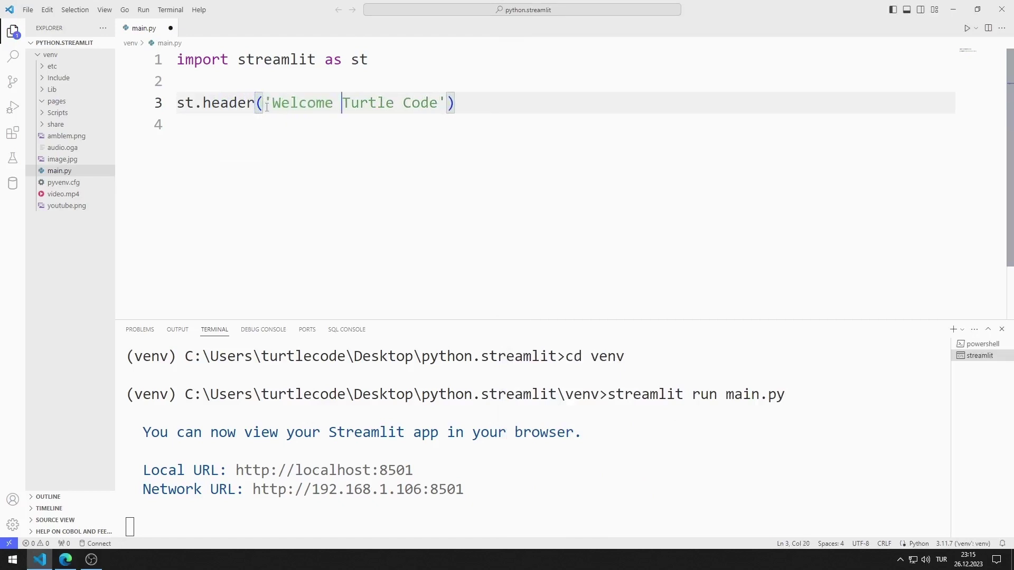
text(to)
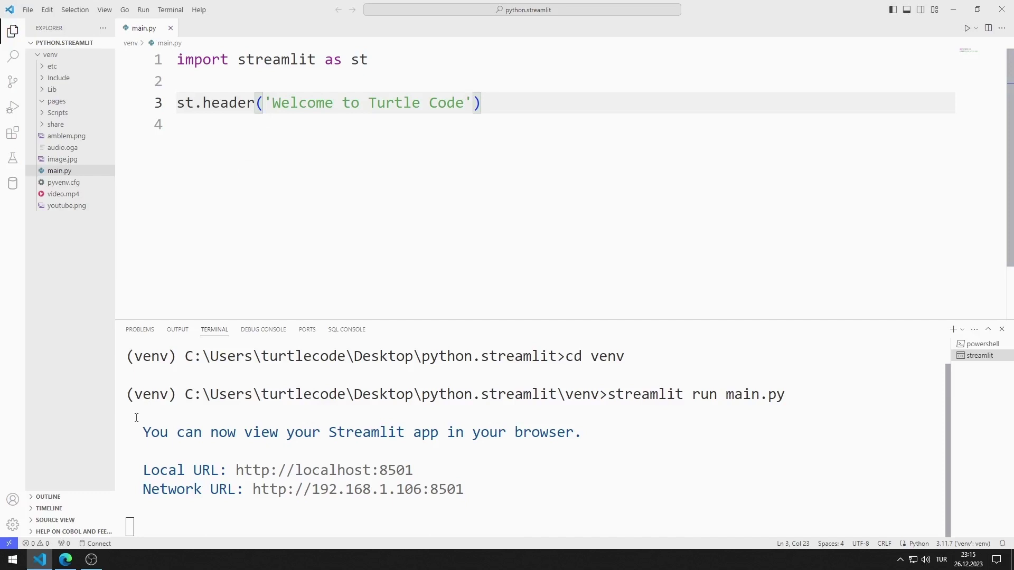
key(alt+Tab)
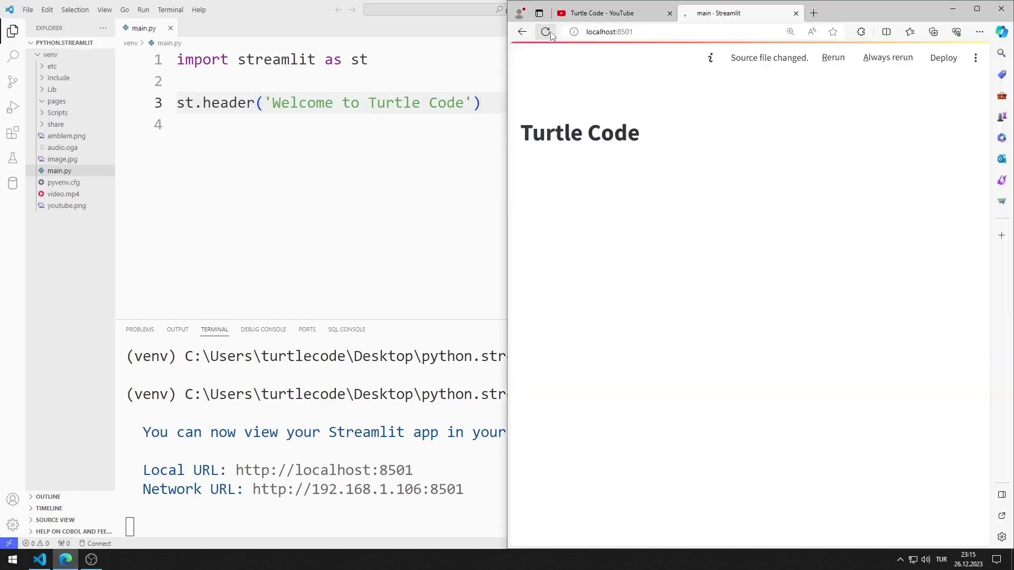
click(545, 32)
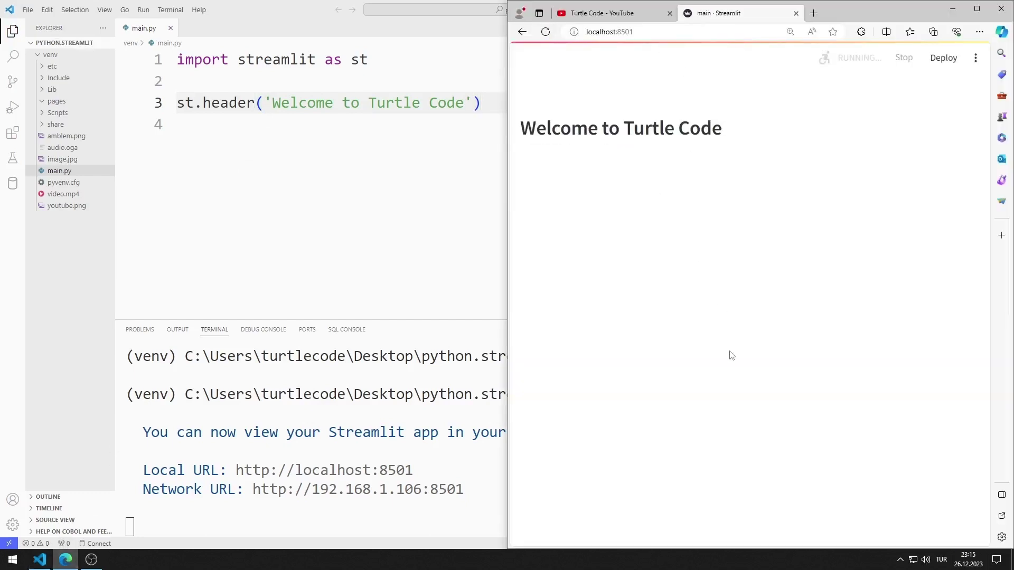
click(492, 108)
Step: Add st.image('amblem.png') below the header, save, and reload the app to show the emblem
key(Return)
text(s)
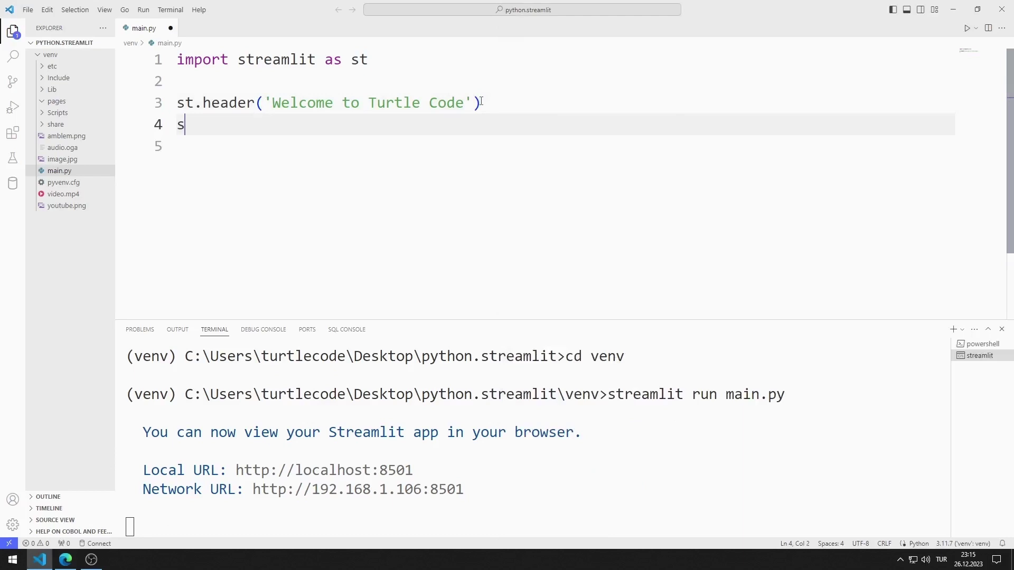
text(t.image)
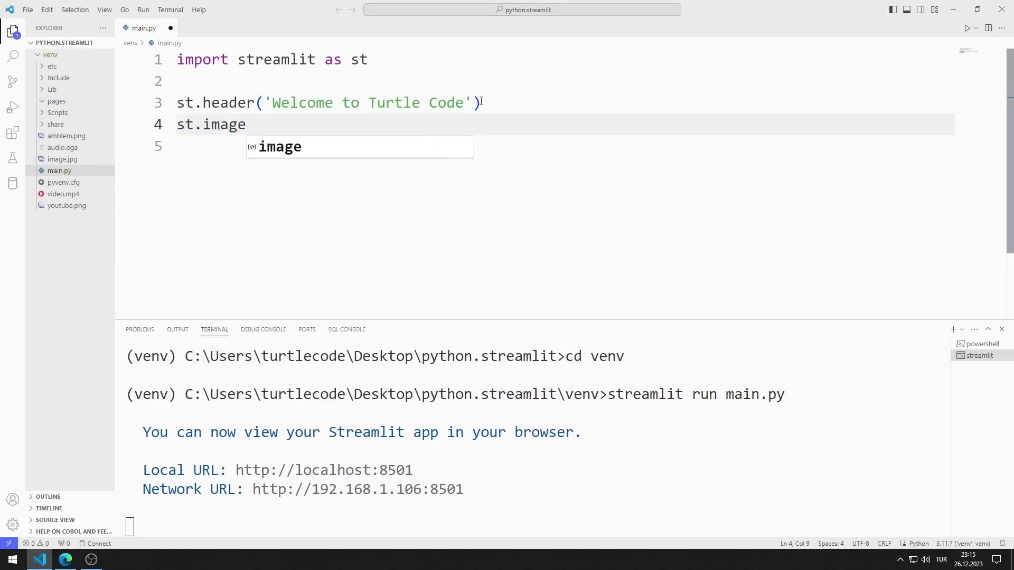
text((')
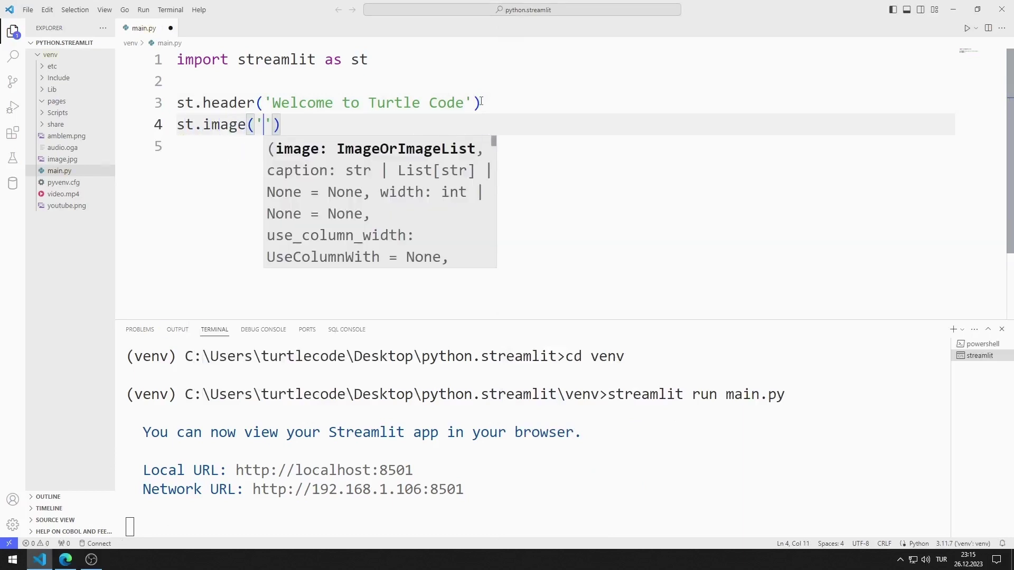
click(73, 138)
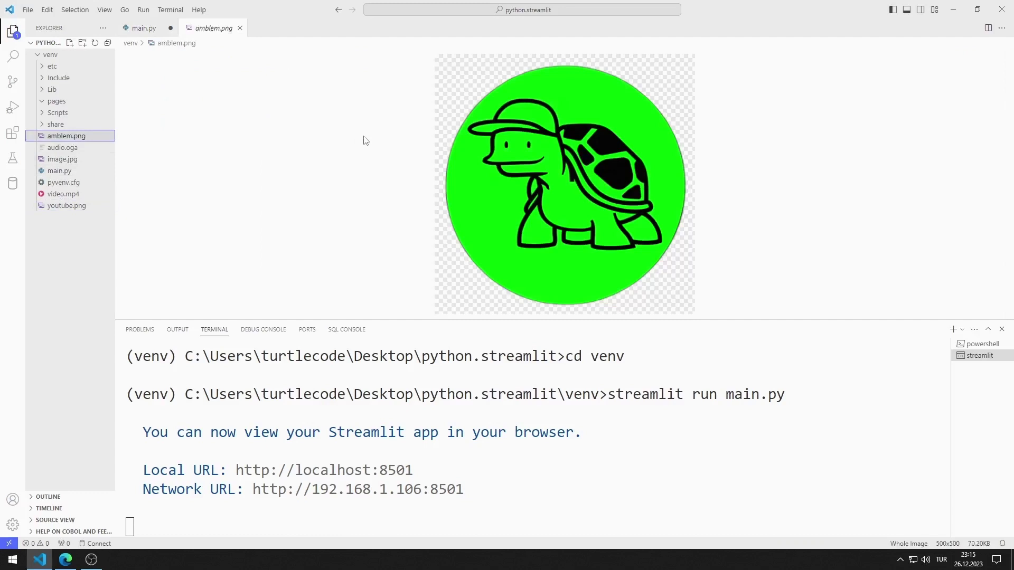
click(142, 29)
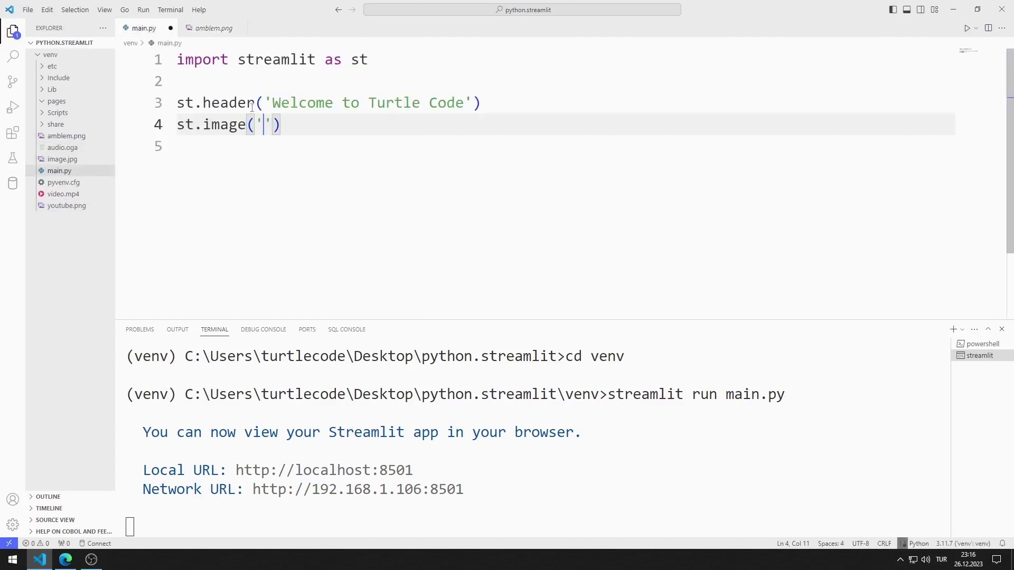
text(amble)
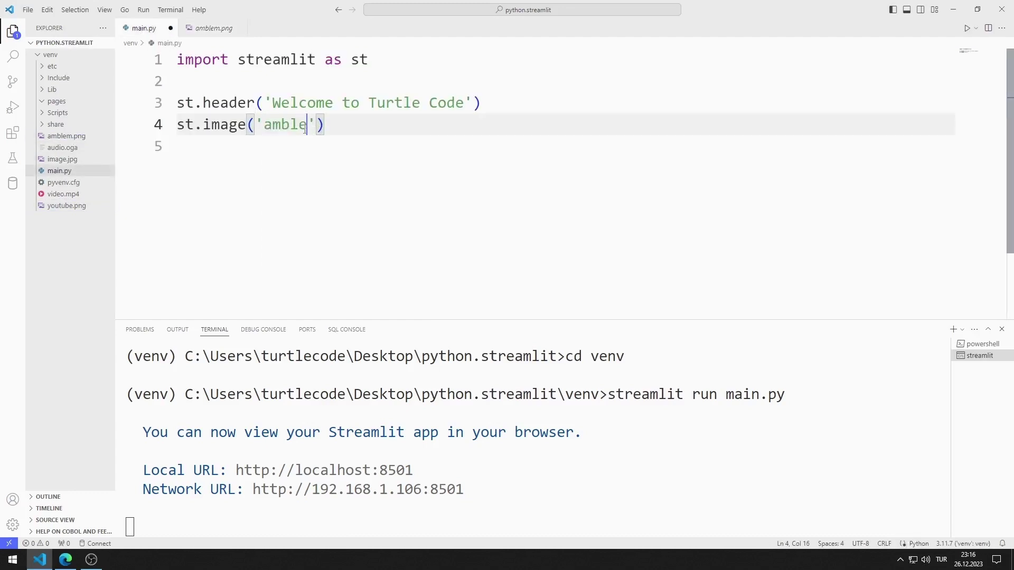
text(m.png)
key(End)
key(ctrl+s)
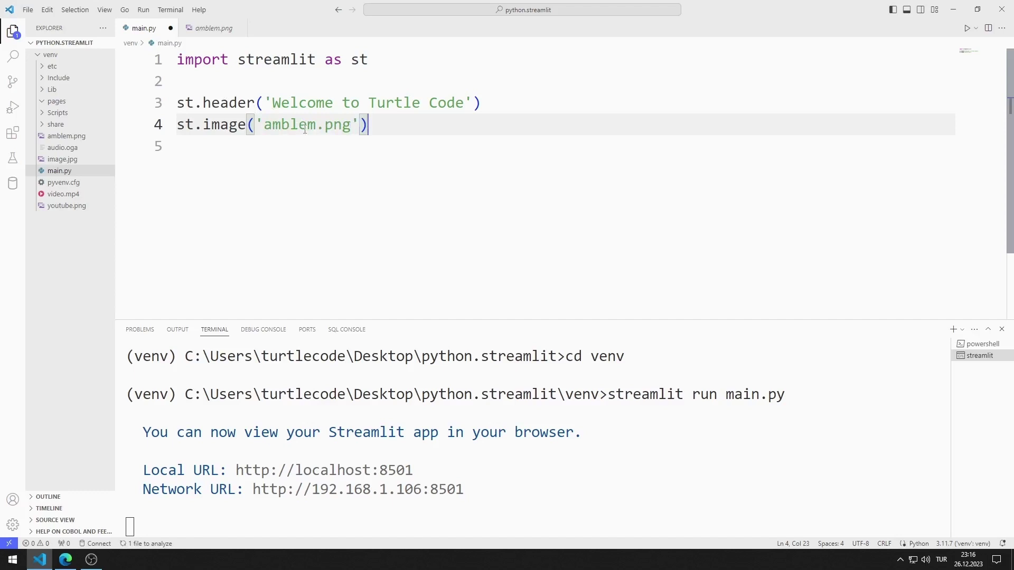
click(65, 559)
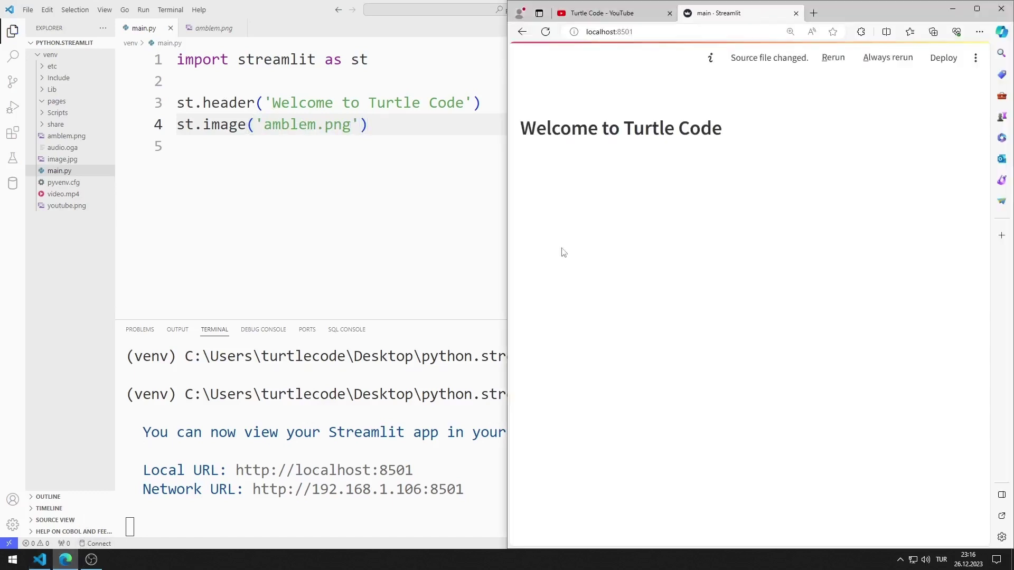
click(546, 33)
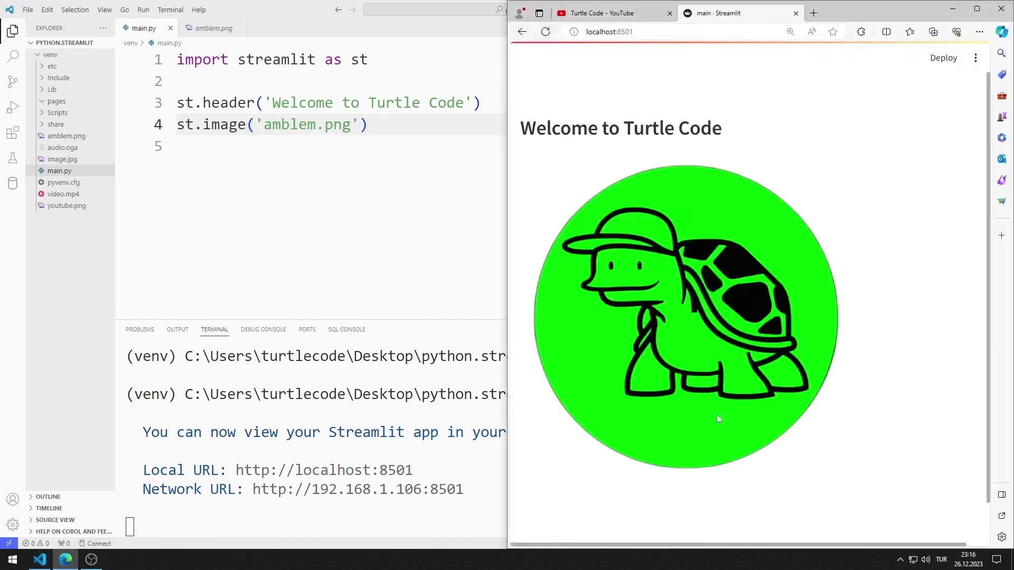
Step: Add width=100 to st.image('amblem.png') and reload the app
click(361, 125)
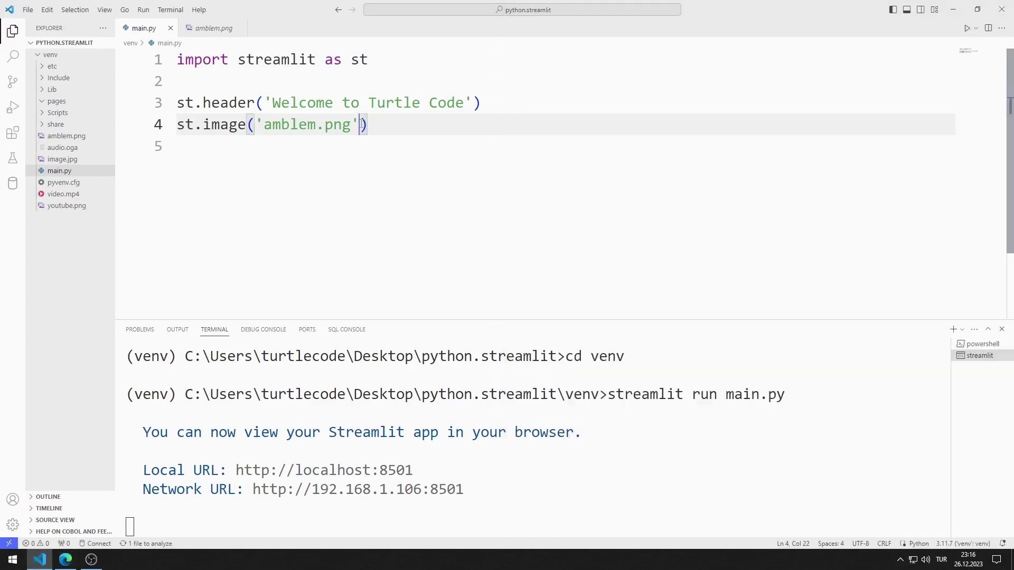
text(,wid)
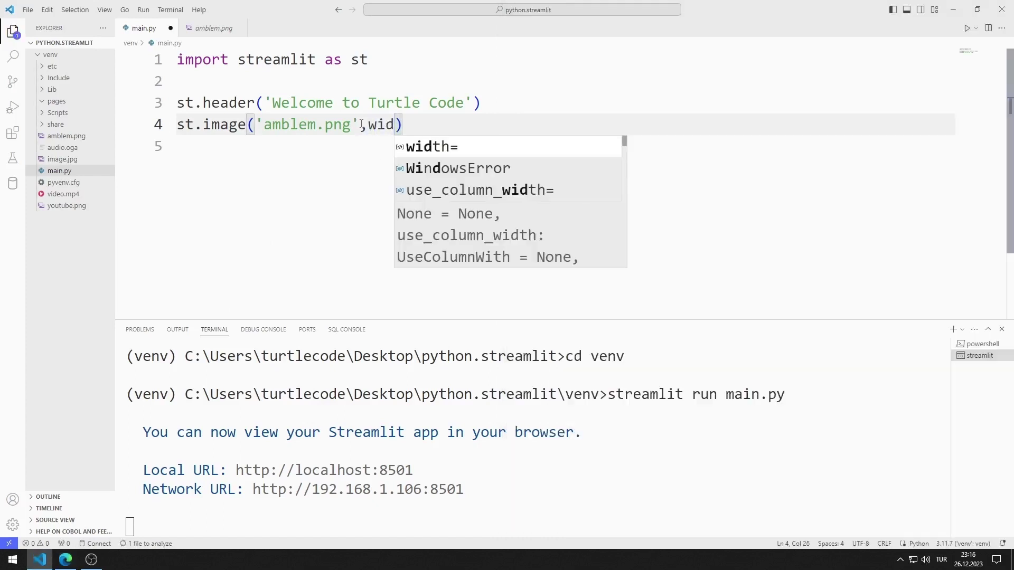
text(th=100))
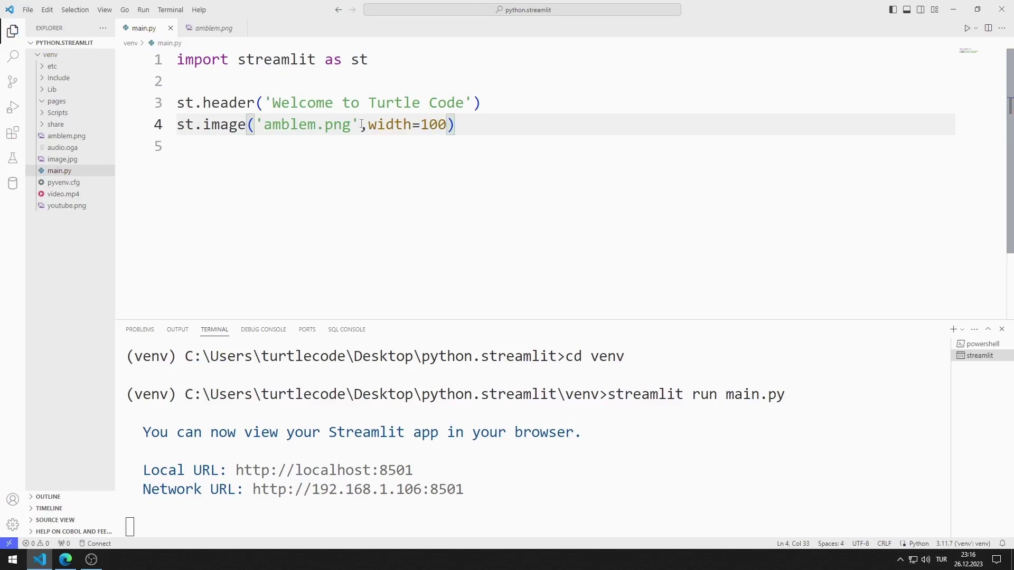
key(alt+Tab)
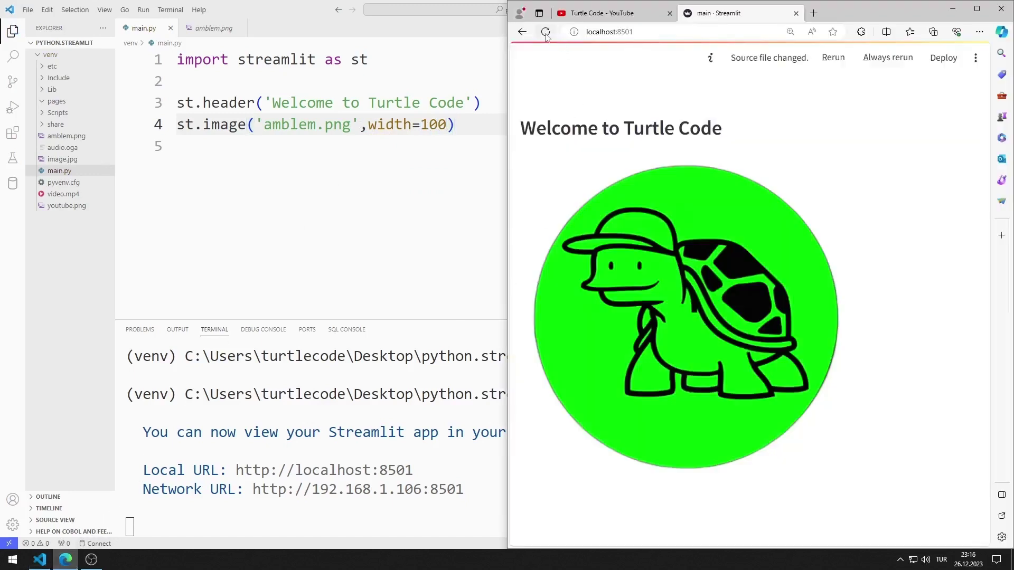
click(545, 33)
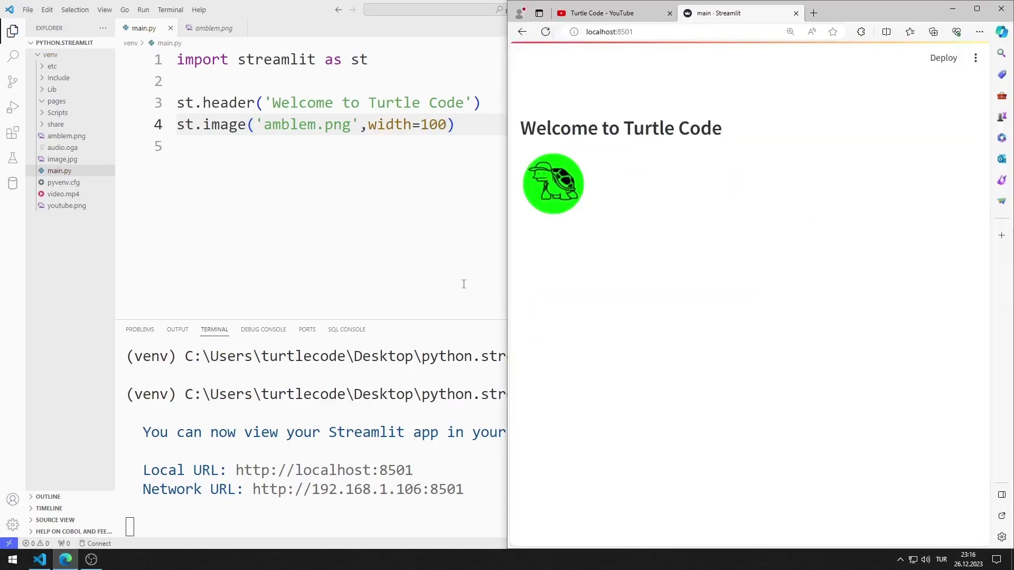
Step: Duplicate the emblem's st.image line onto a new line below it
drag(479, 131, 177, 125)
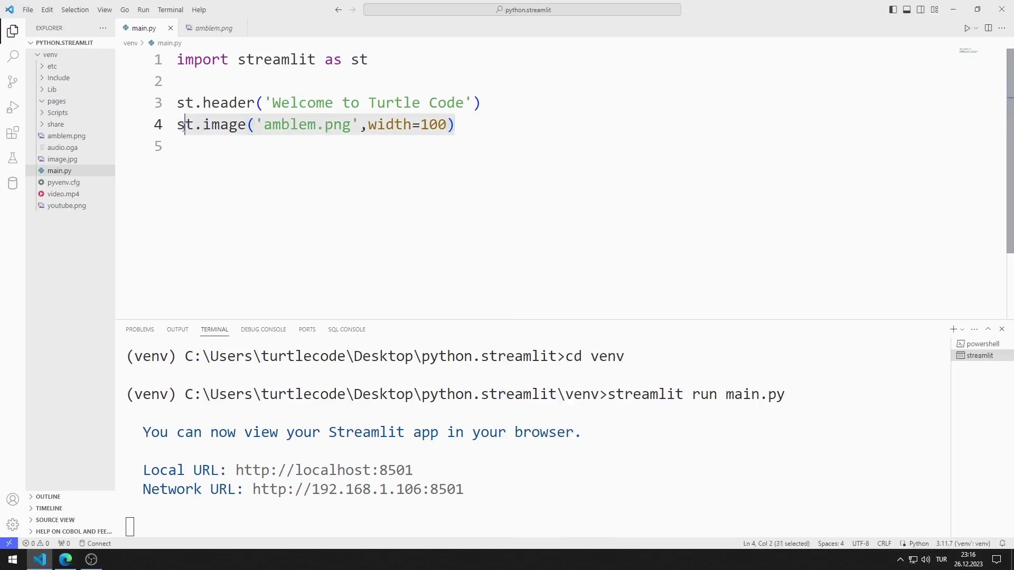
key(ctrl+c)
key(End)
key(Return)
key(ctrl+v)
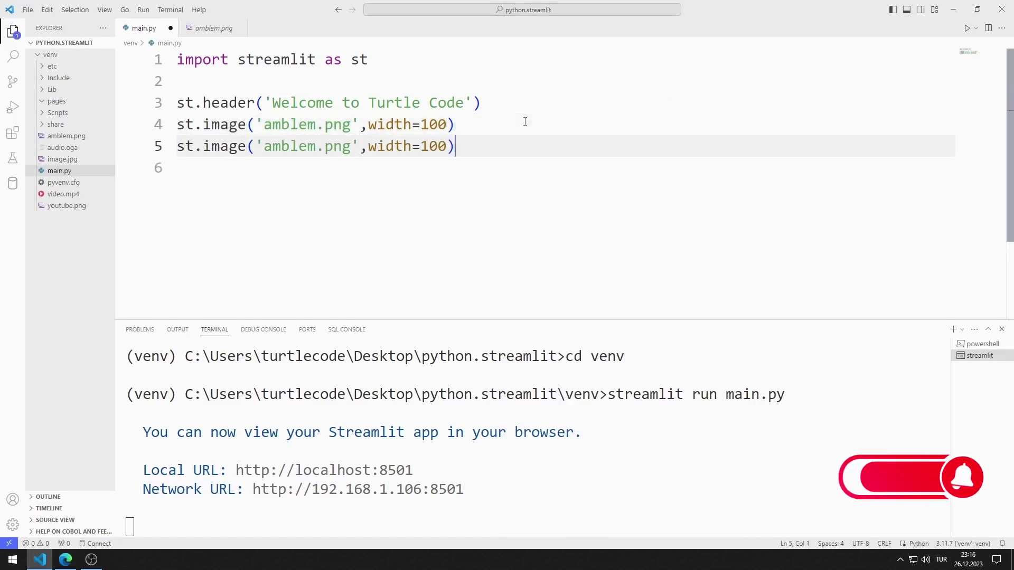
Step: Change the copied line's amblem to youtube.png and reload the app to show the YouTube logo
click(101, 208)
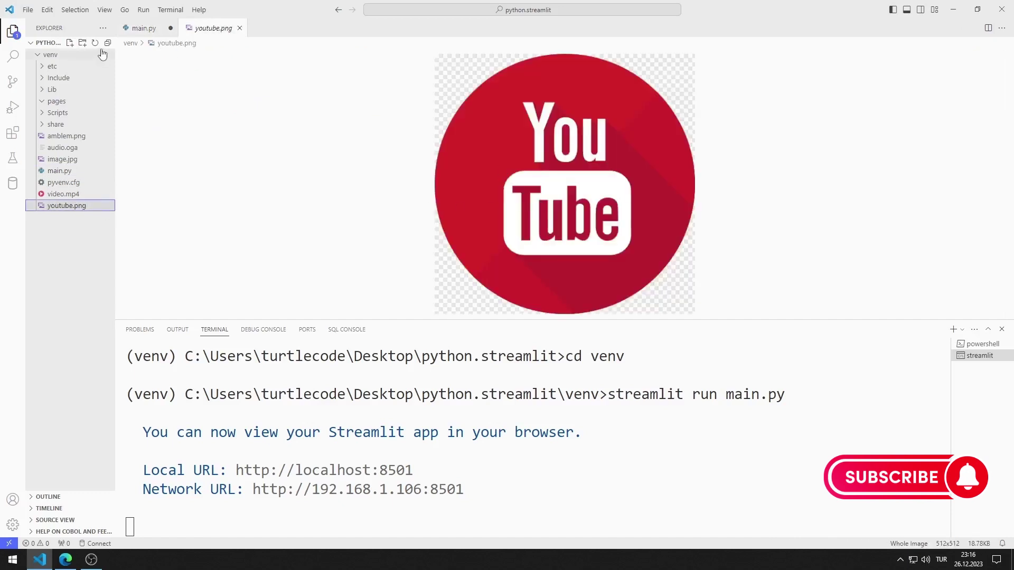
click(143, 29)
double_click(288, 148)
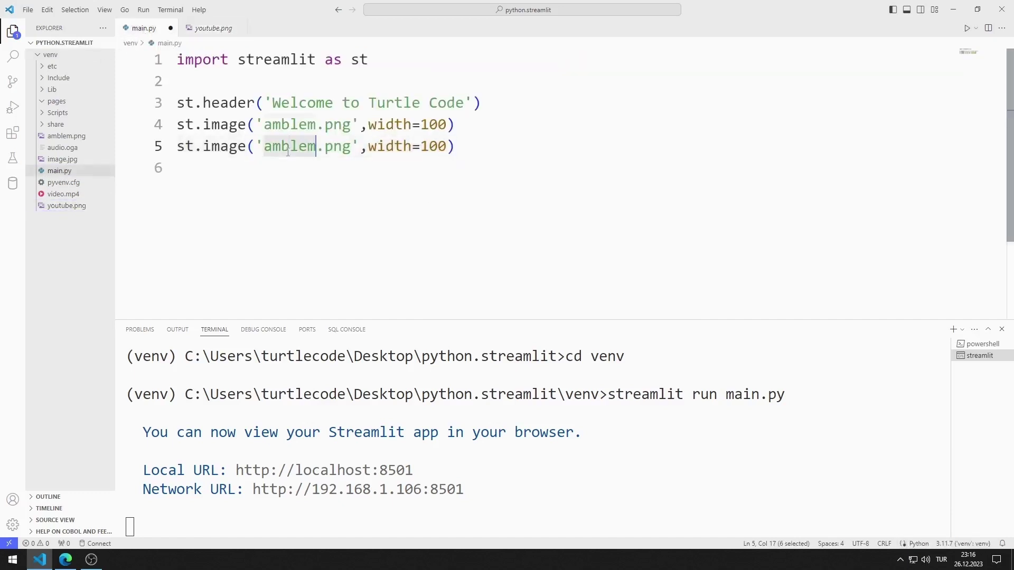
text(youtube)
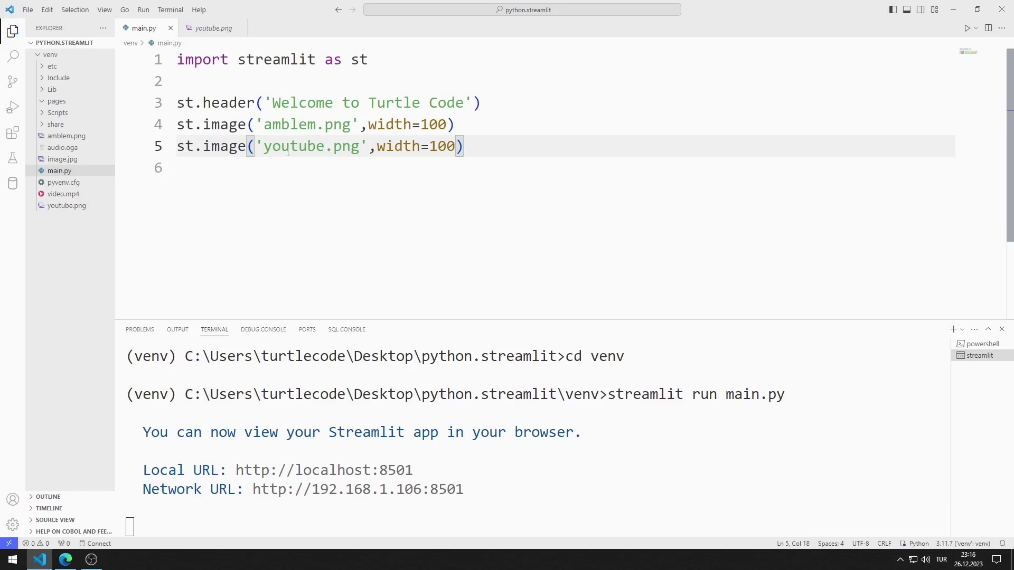
click(65, 559)
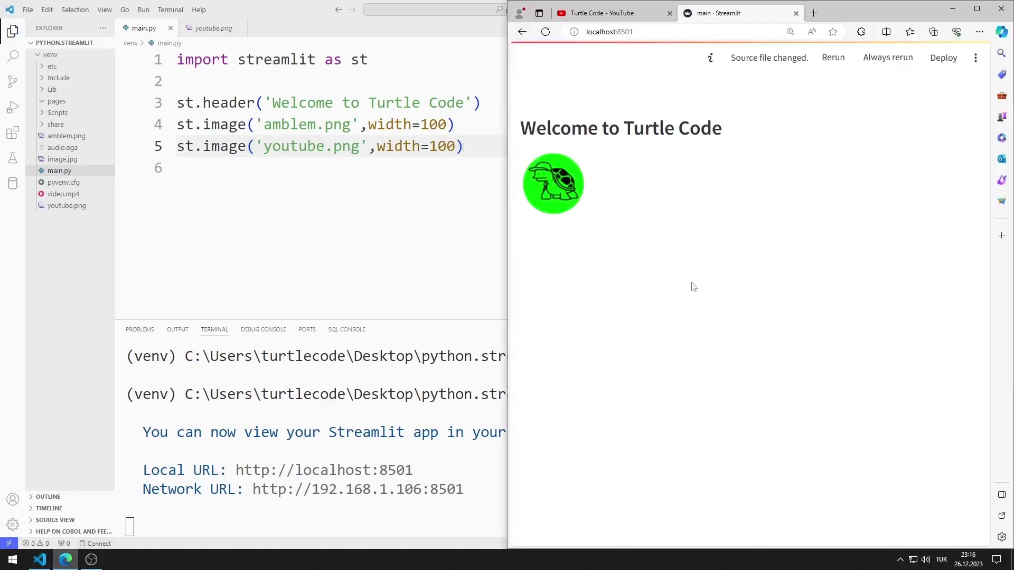
click(545, 31)
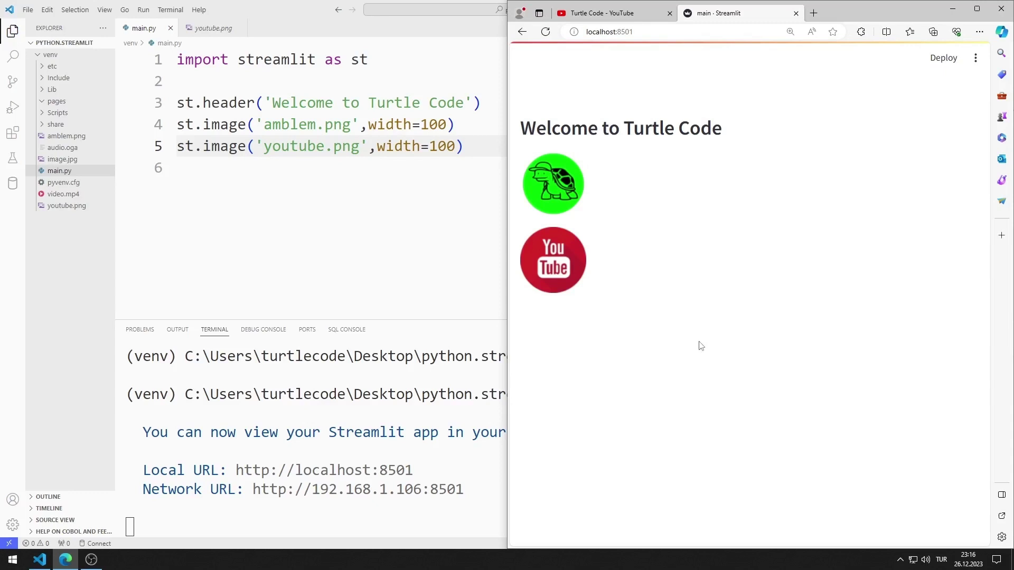
click(217, 81)
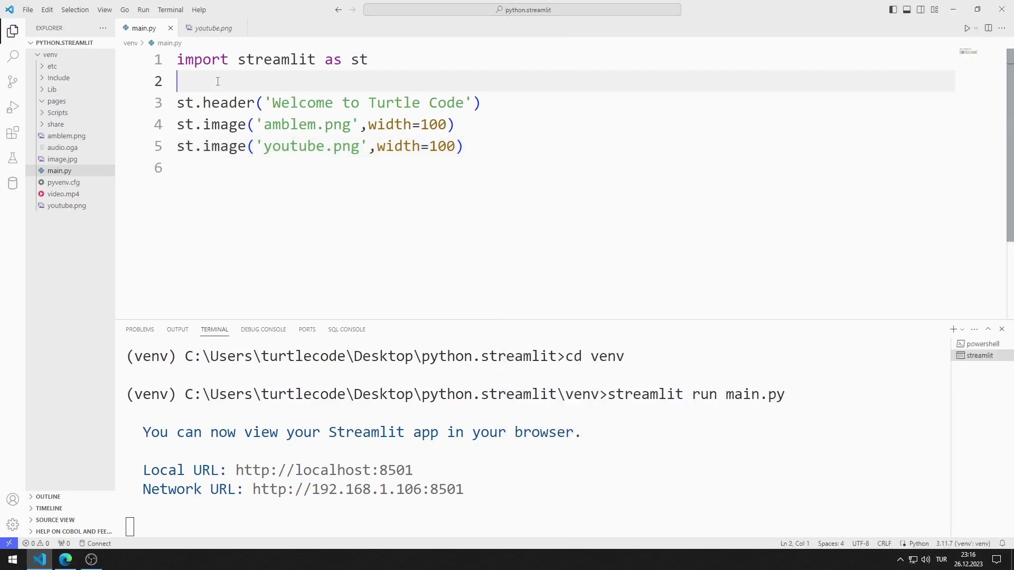
text(image_lis)
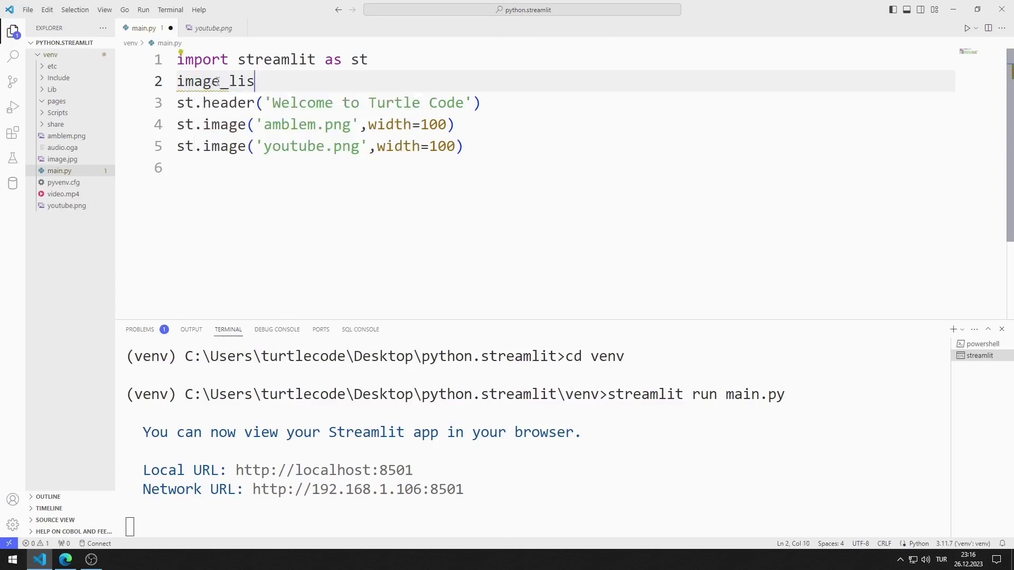
text(t = [)
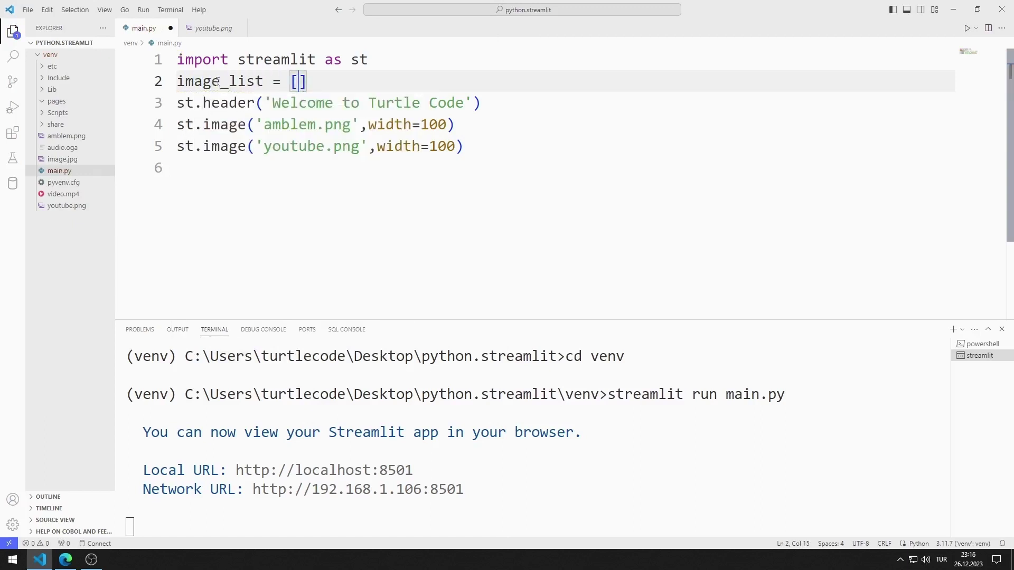
Step: Fill image_list with the 'amblem.png' and 'youtube.png' file names
drag(256, 124, 361, 124)
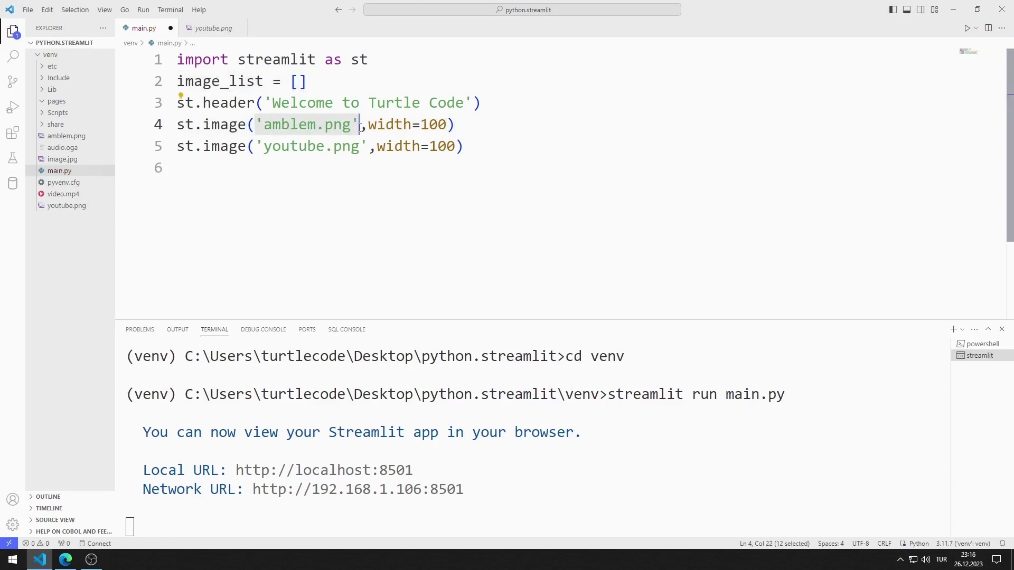
click(302, 82)
key(ctrl+v)
text(,)
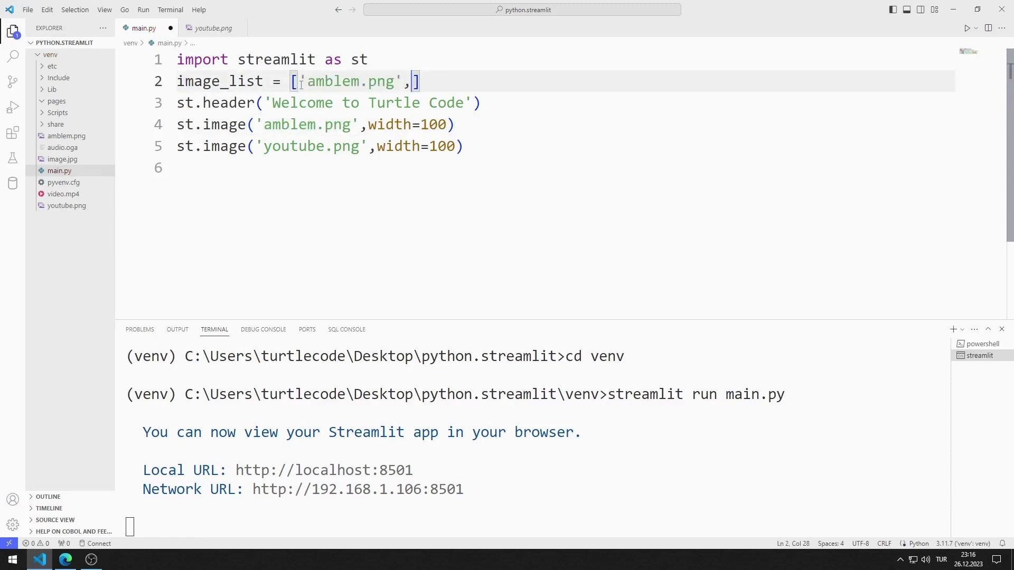
drag(258, 145, 369, 147)
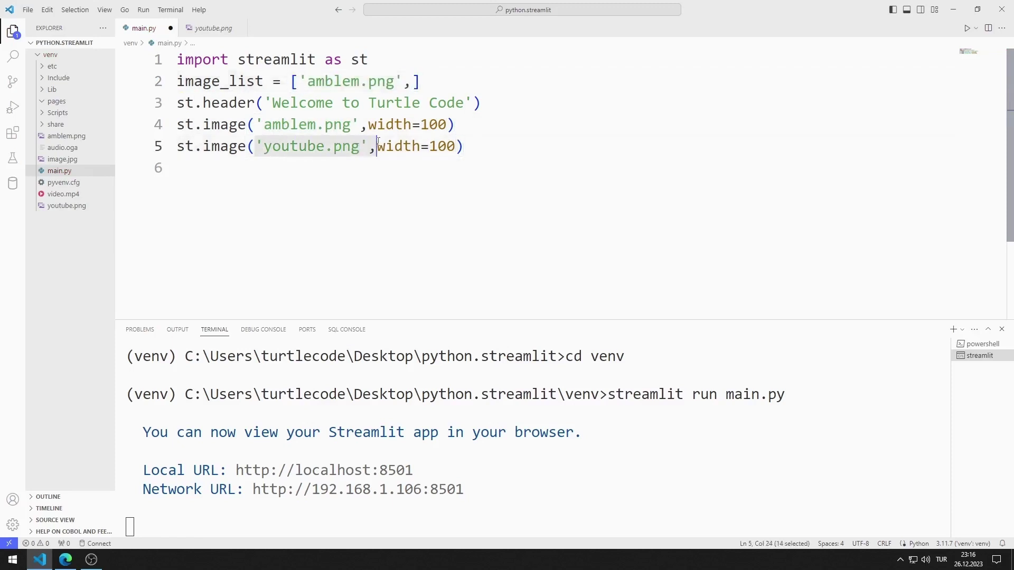
click(417, 82)
key(ctrl+v)
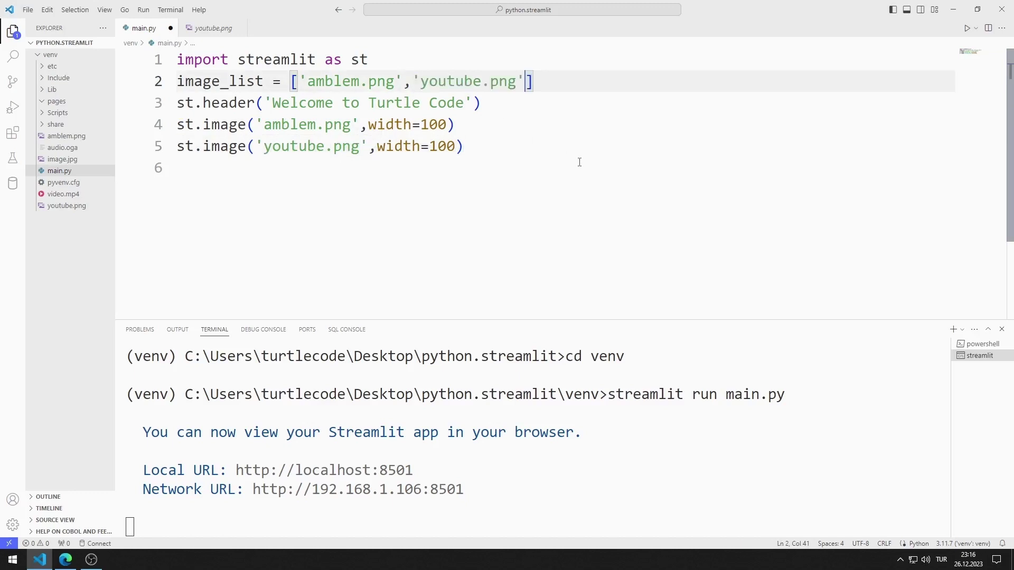
Step: Remove the second st.image line, pass image=image_list to the remaining call, and rerun
drag(526, 147, 154, 142)
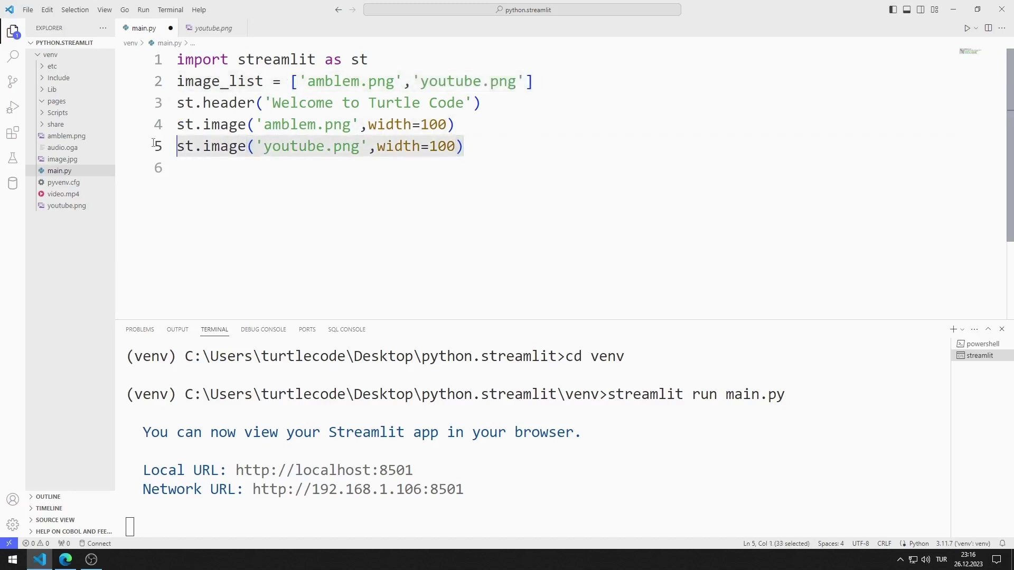
key(BackSpace)
drag(360, 124, 254, 124)
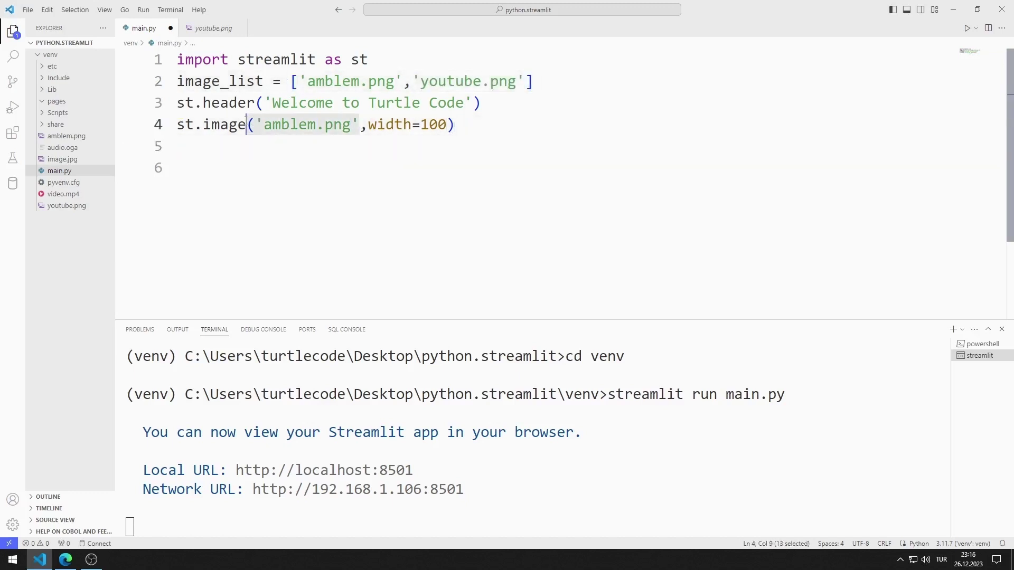
key(BackSpace)
text(ima)
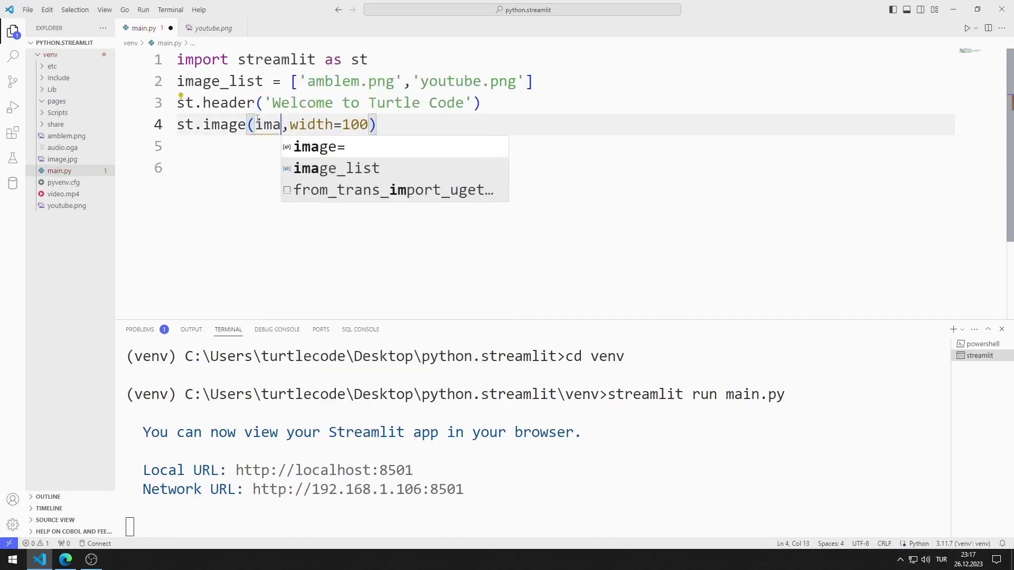
key(Return)
text(image=)
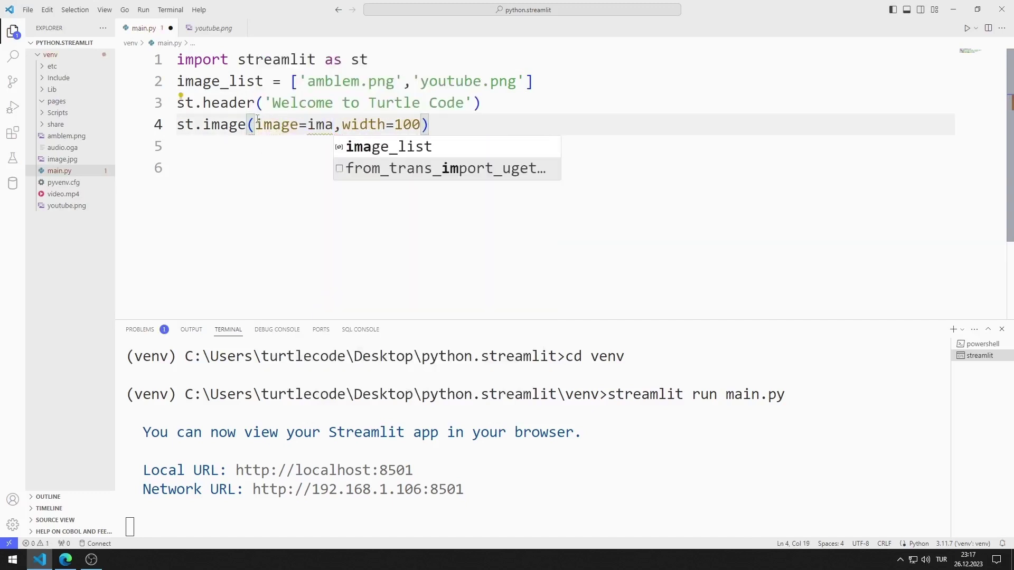
key(Return)
key(Right)
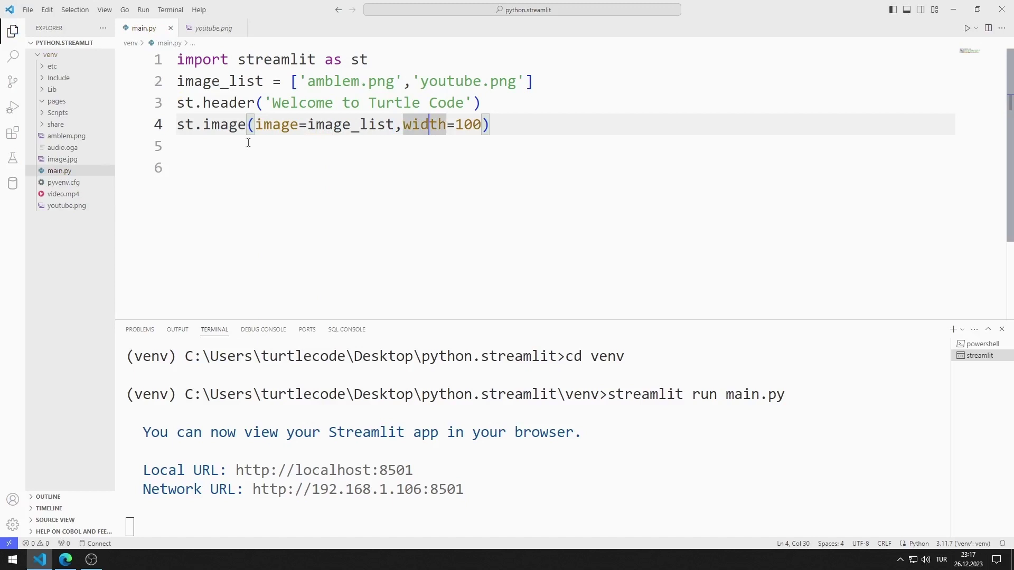
click(65, 559)
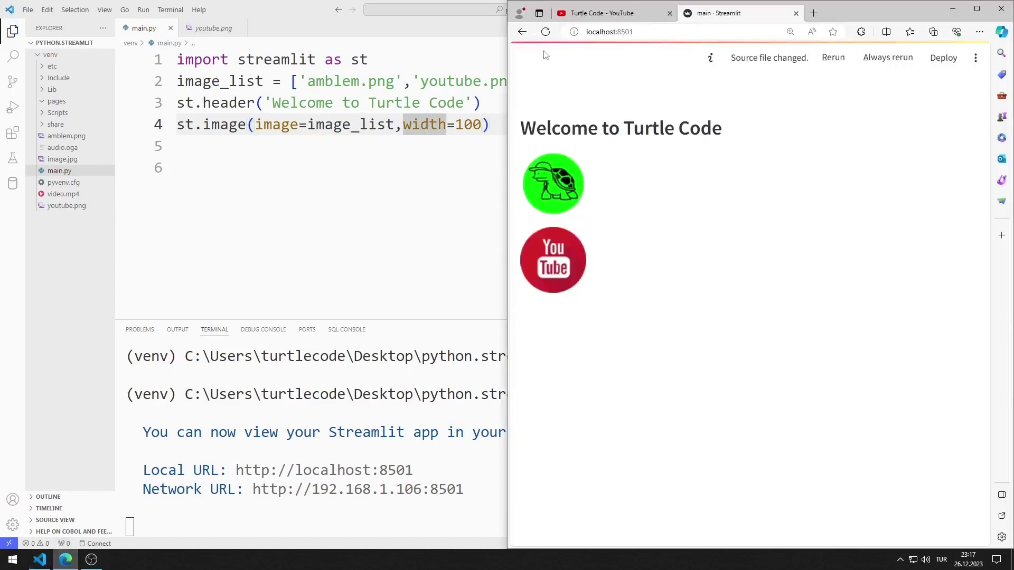
click(546, 32)
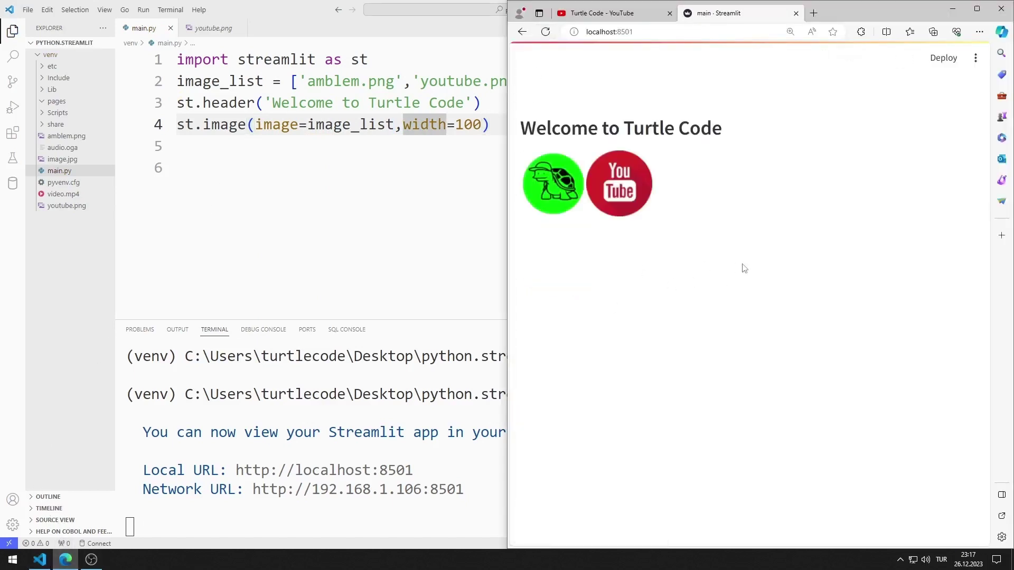
click(494, 127)
Step: Define caption_list = ['Amblem','Youtube'] on a new line 3 and rerun the app
click(568, 77)
key(Return)
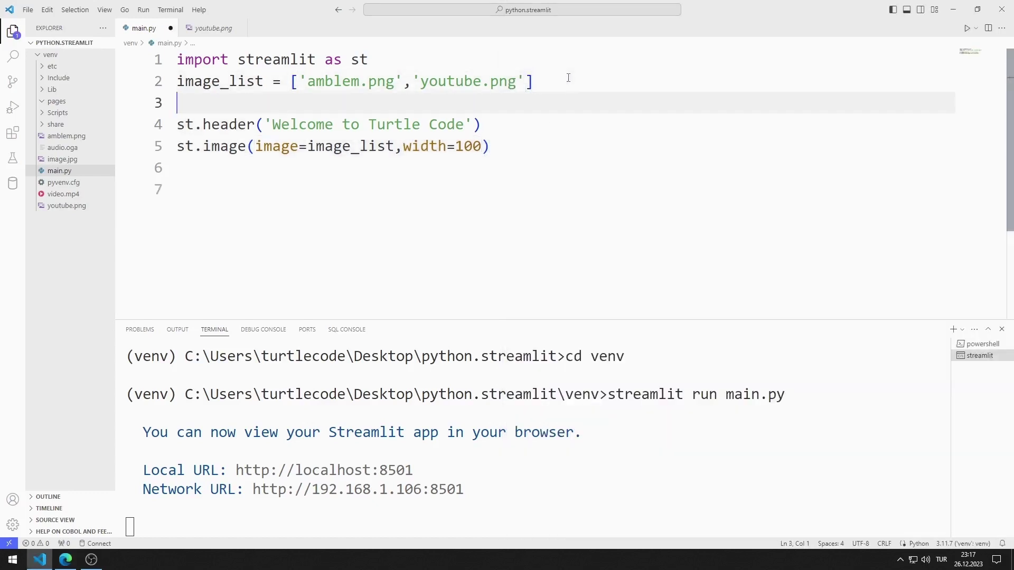
text(caption_l)
text(ist = ['Am)
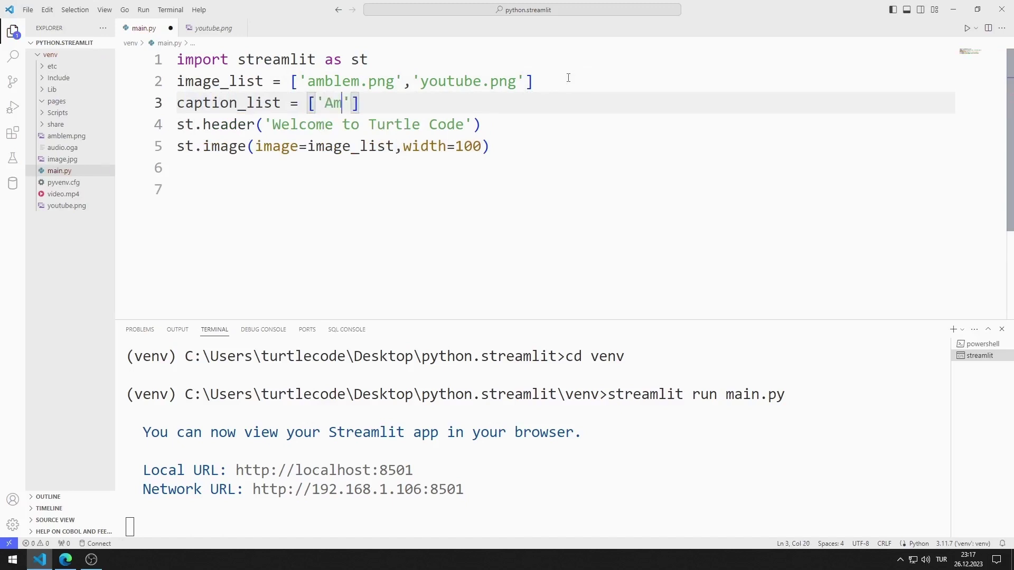
text(blem',)
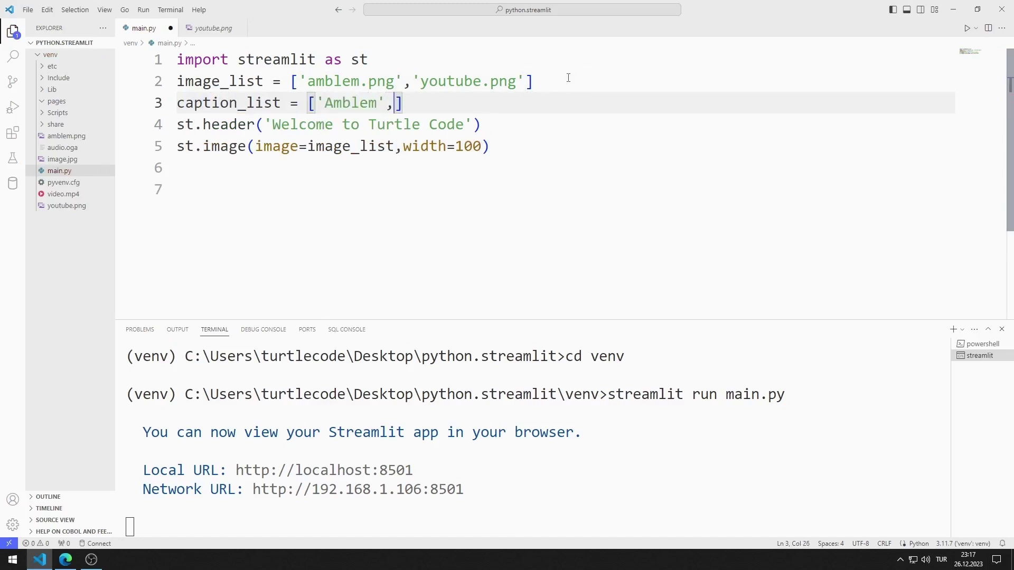
text('Youtube)
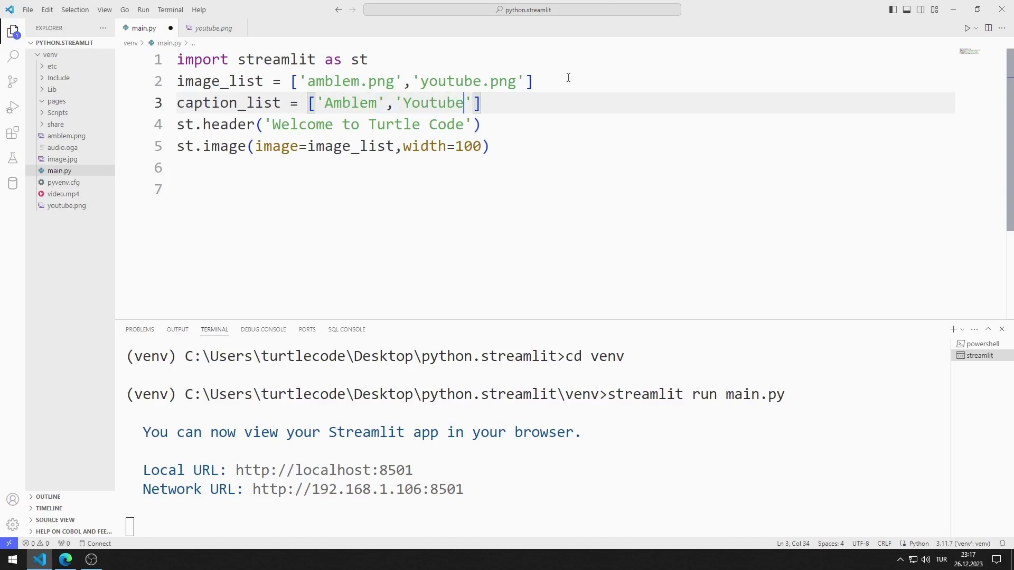
key(End)
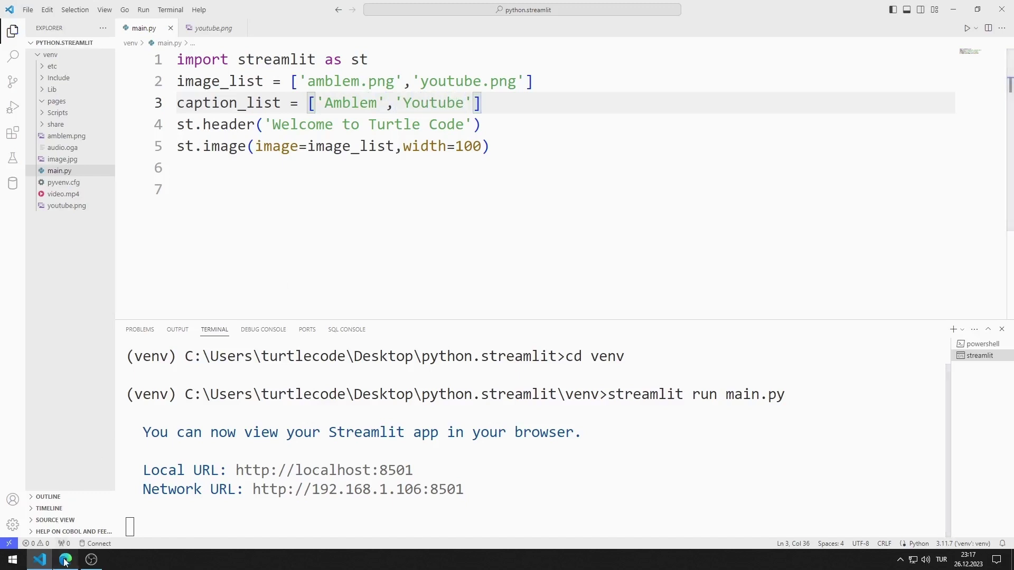
click(65, 559)
click(546, 33)
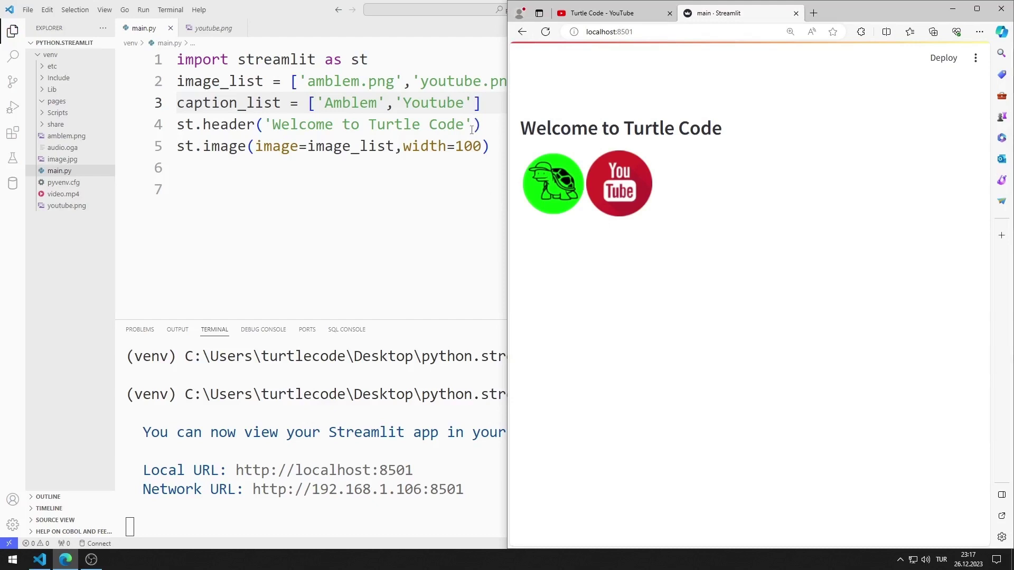
Step: Add caption=caption_list to st.image, save, and rerun to show the Amblem and Youtube captions
click(484, 147)
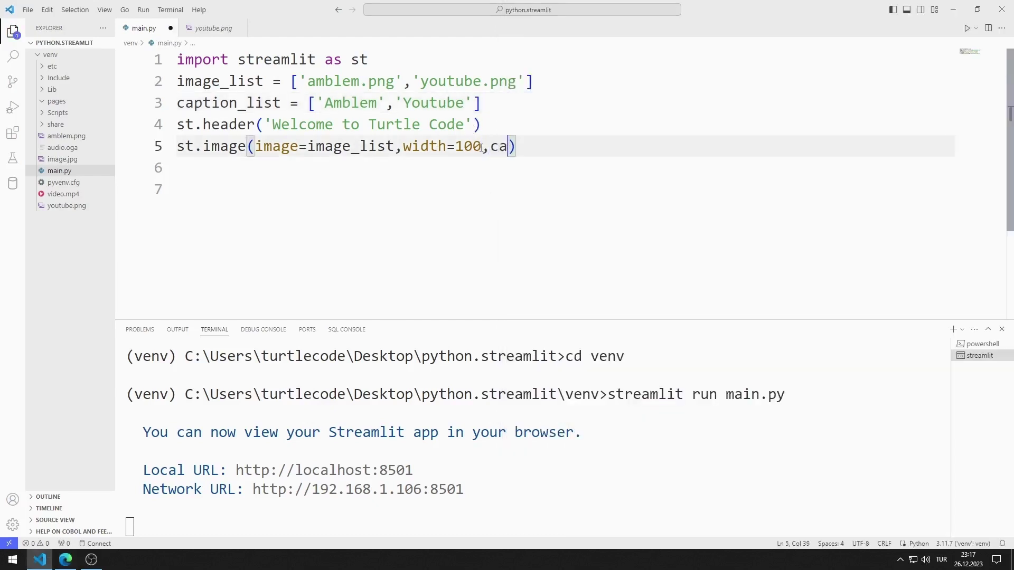
text(,cap)
key(Tab)
text(cap)
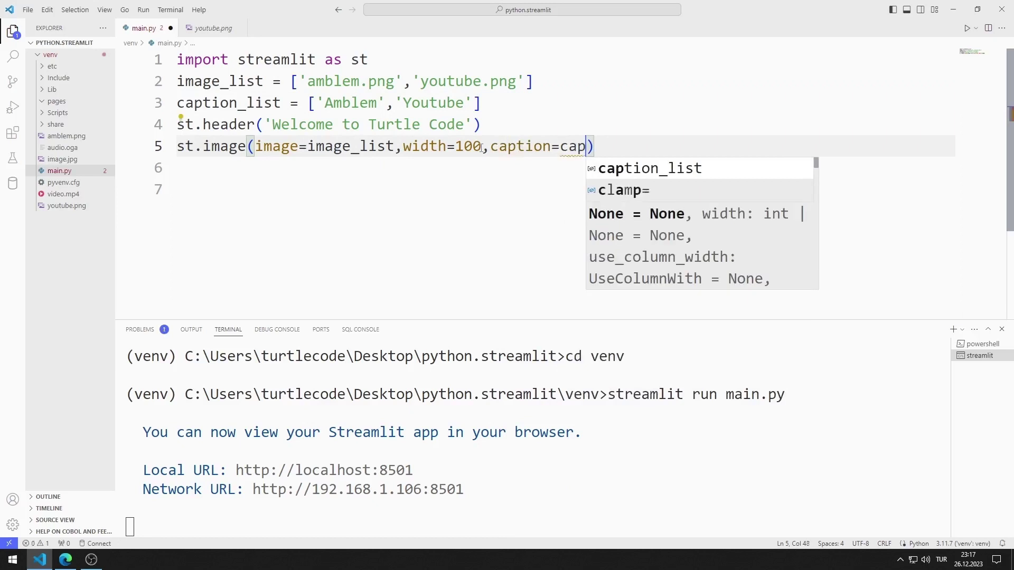
key(Tab)
key(ctrl+s)
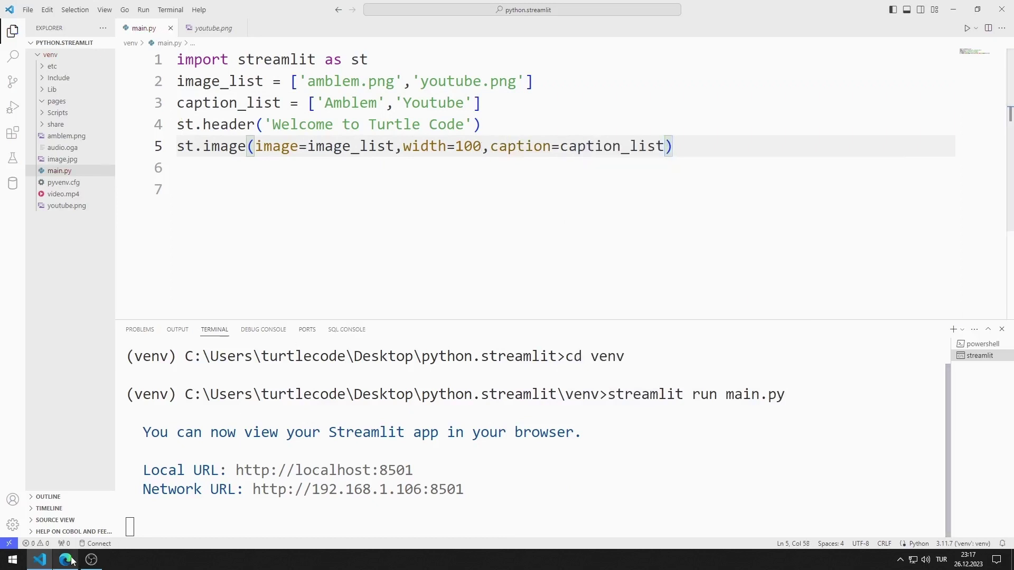
key(alt+Tab)
click(545, 31)
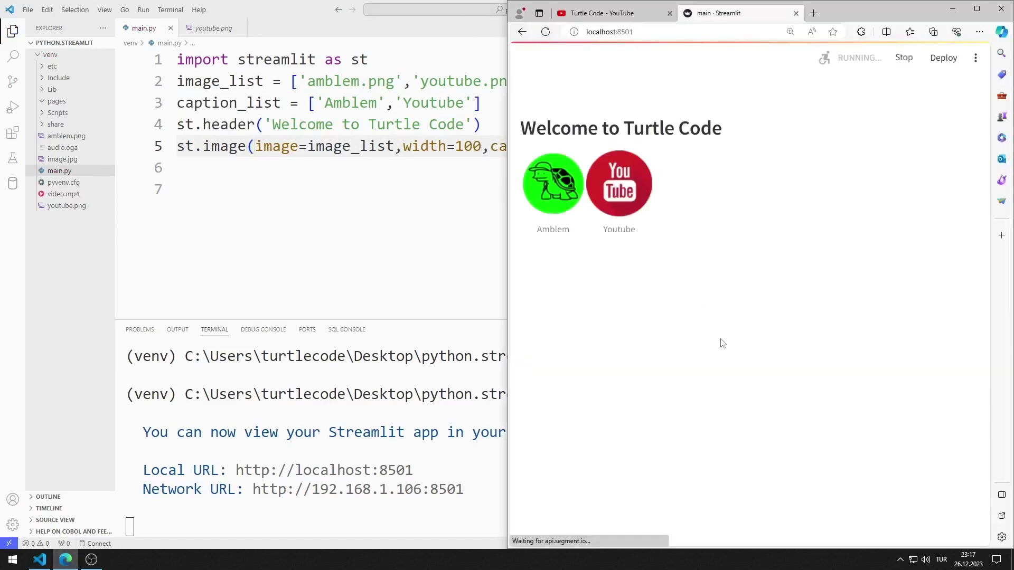
Step: Add an st.subheader line describing Turtle code's educational computer science videos after the image line
click(436, 236)
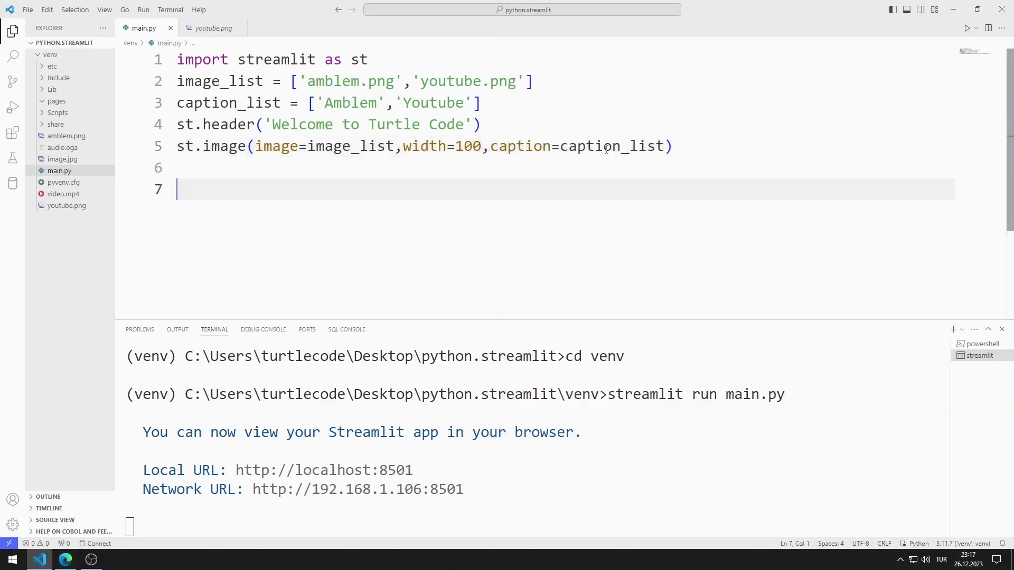
click(678, 146)
key(Return)
text(st.s)
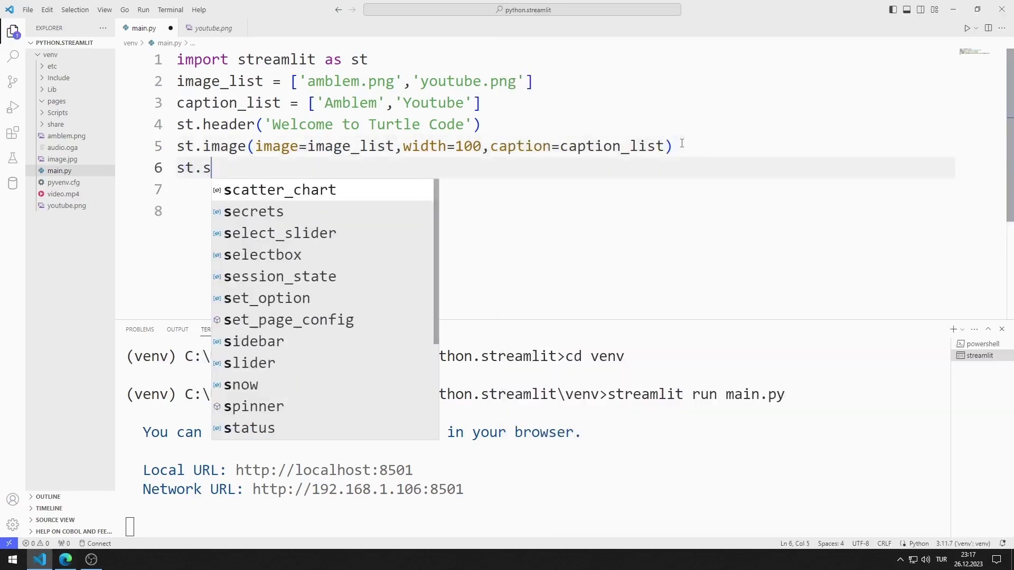
text(ub)
key(Return)
text(()
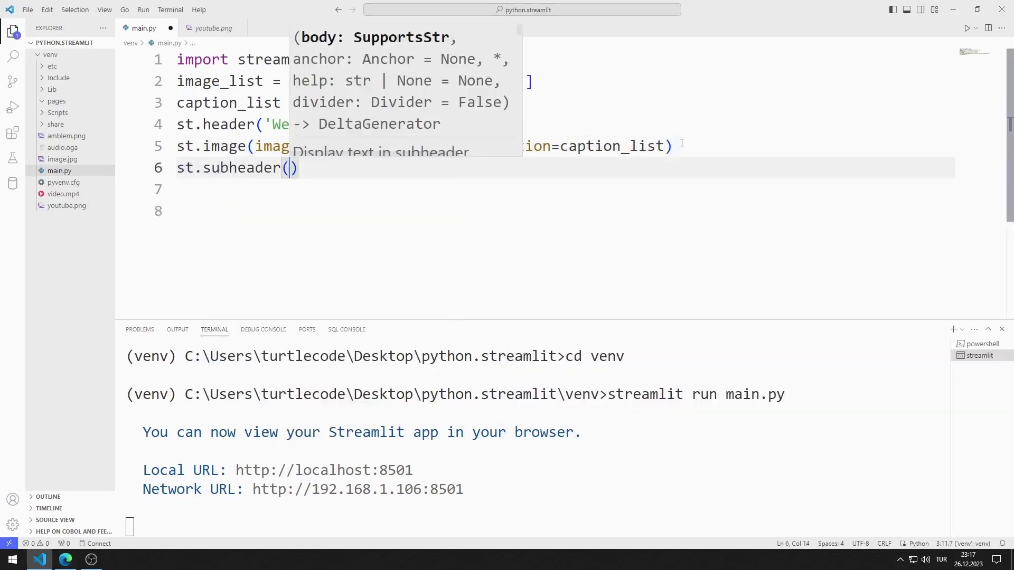
text('Turtle code i)
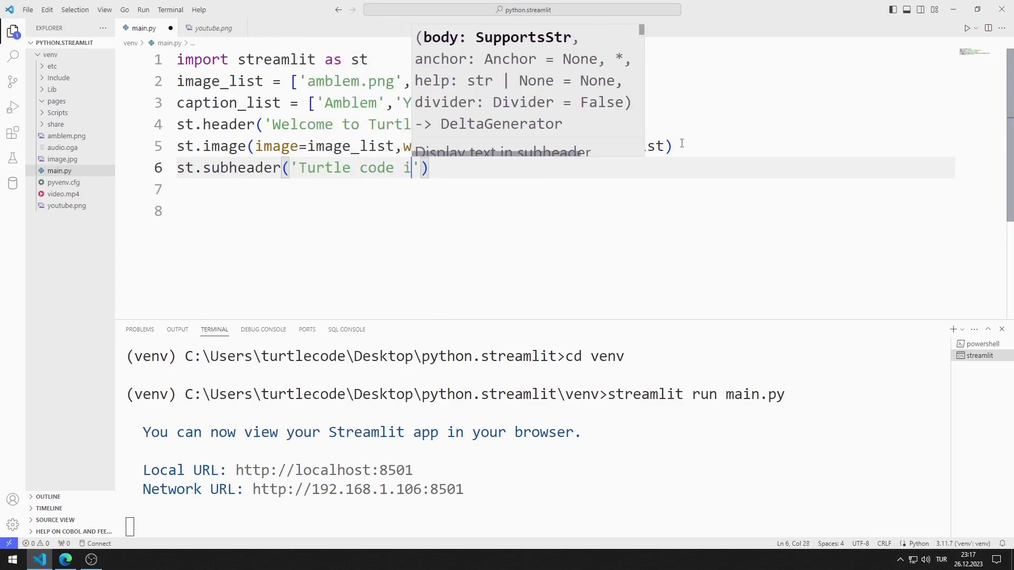
text(s a youtube)
text(channel that)
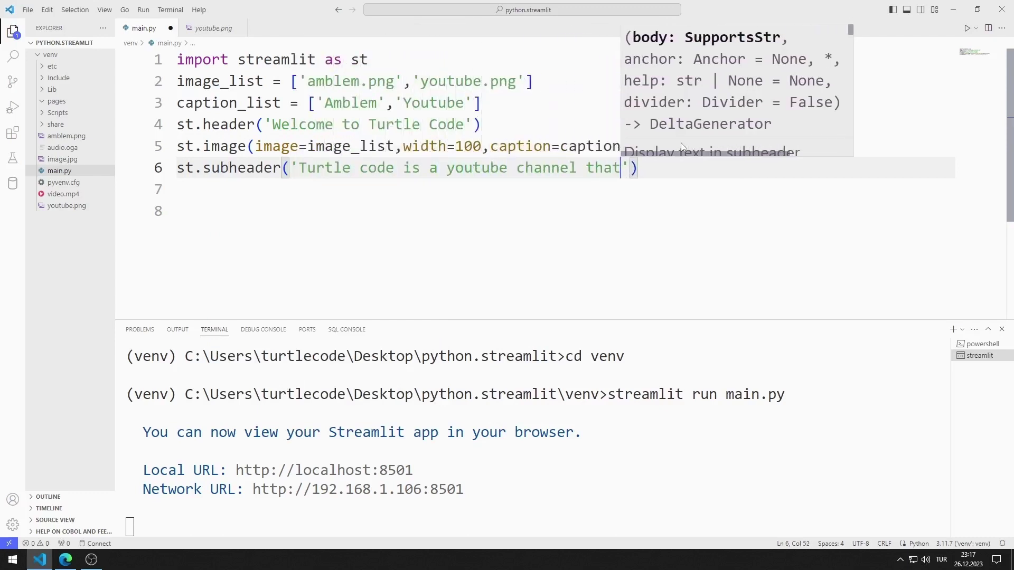
text(\)
key(Return)
text(shares )
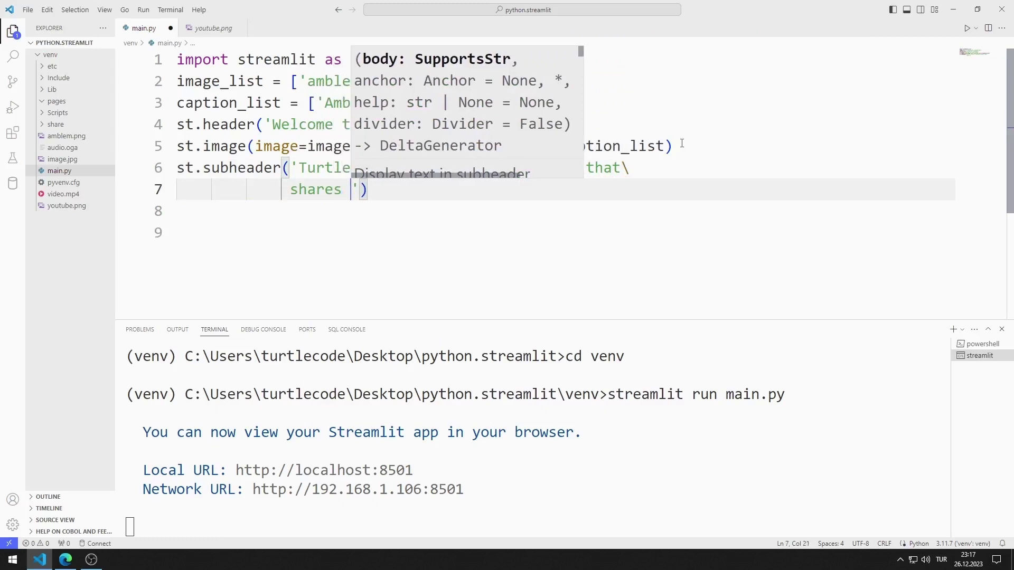
text(educational videos about co)
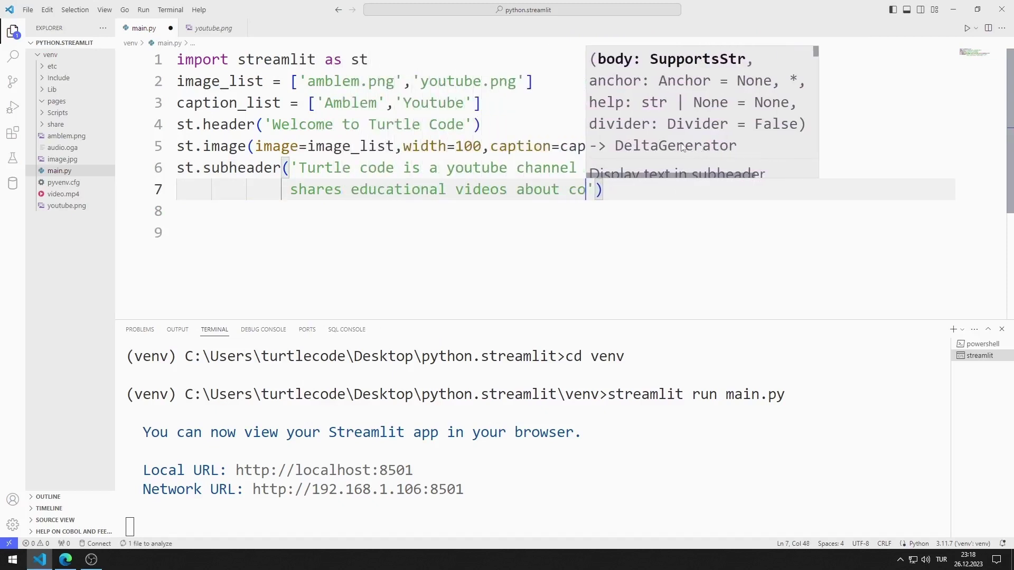
text(mputer science)
key(End)
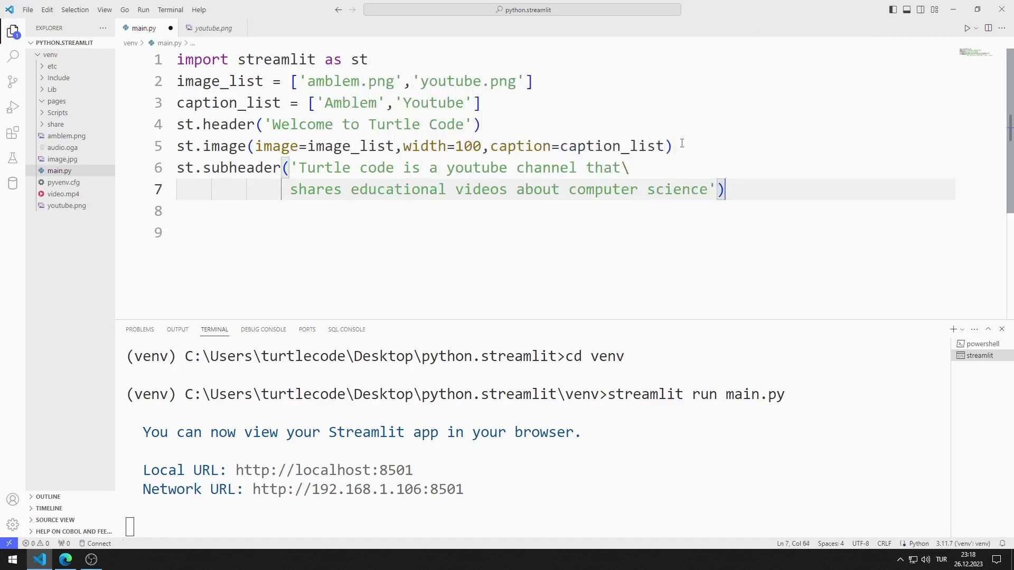
Step: Rerun the Streamlit app in Edge to show the new subheader
key(alt+Tab)
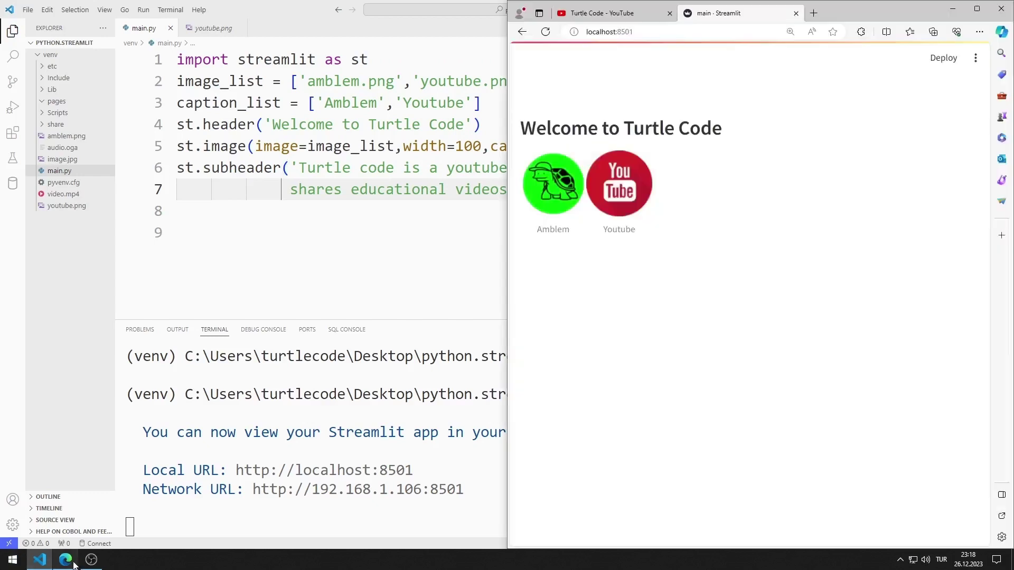
click(545, 33)
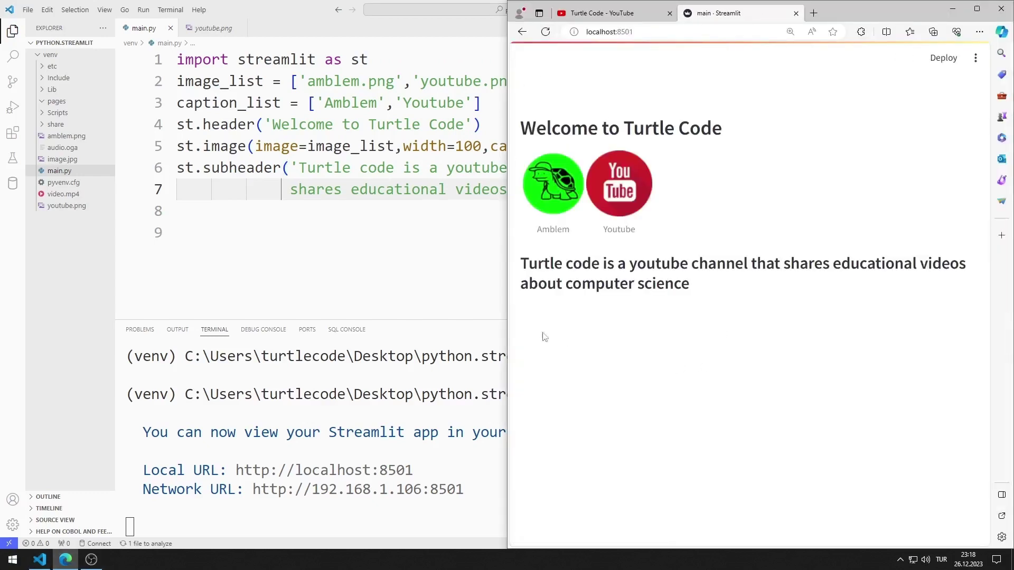
click(439, 247)
Step: Add st.link_button labelled 'Go to Turtle Code Youtube Channel' with an empty URL argument on a new line
click(724, 189)
key(Return)
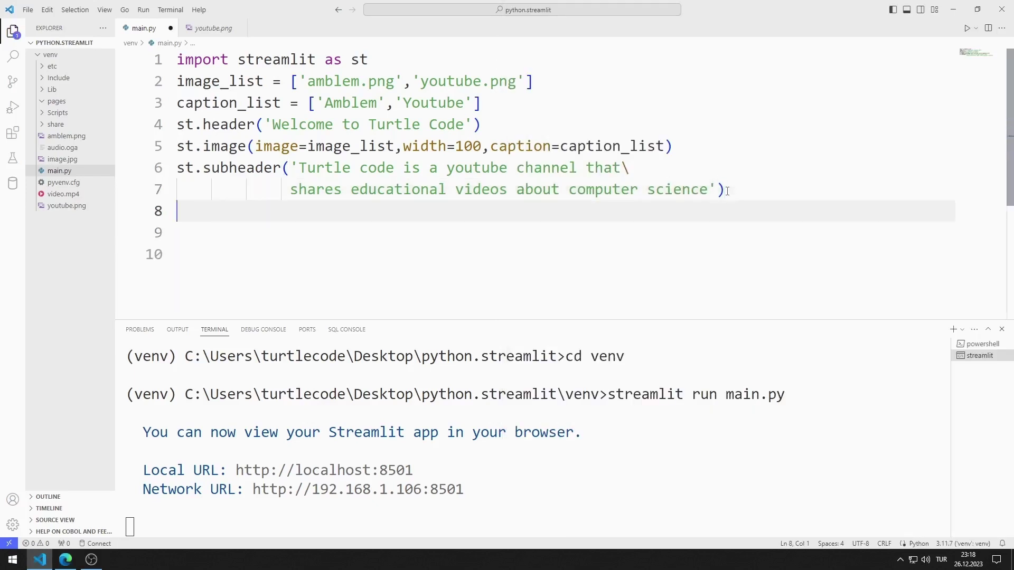
text(st.lin)
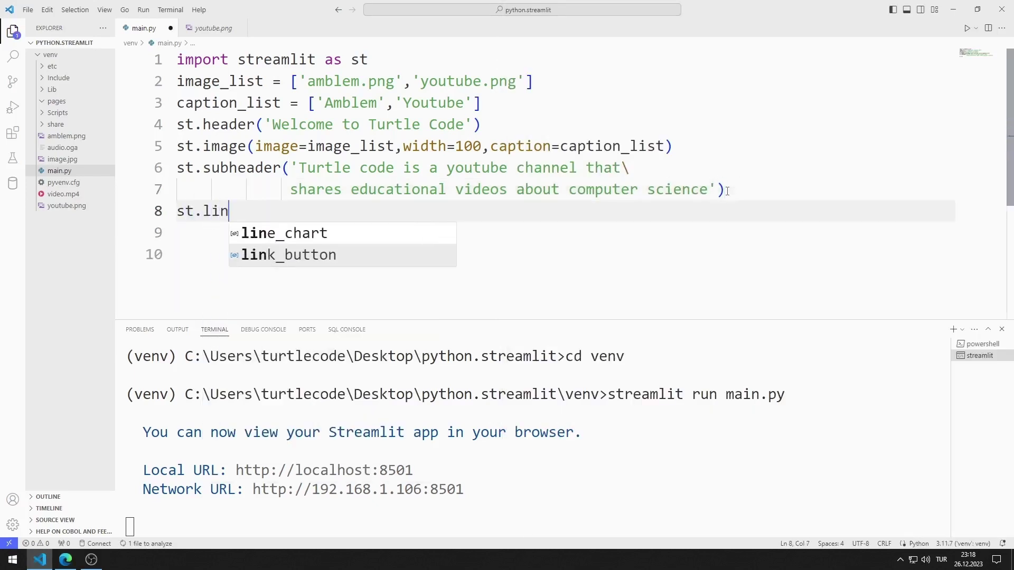
key(Tab)
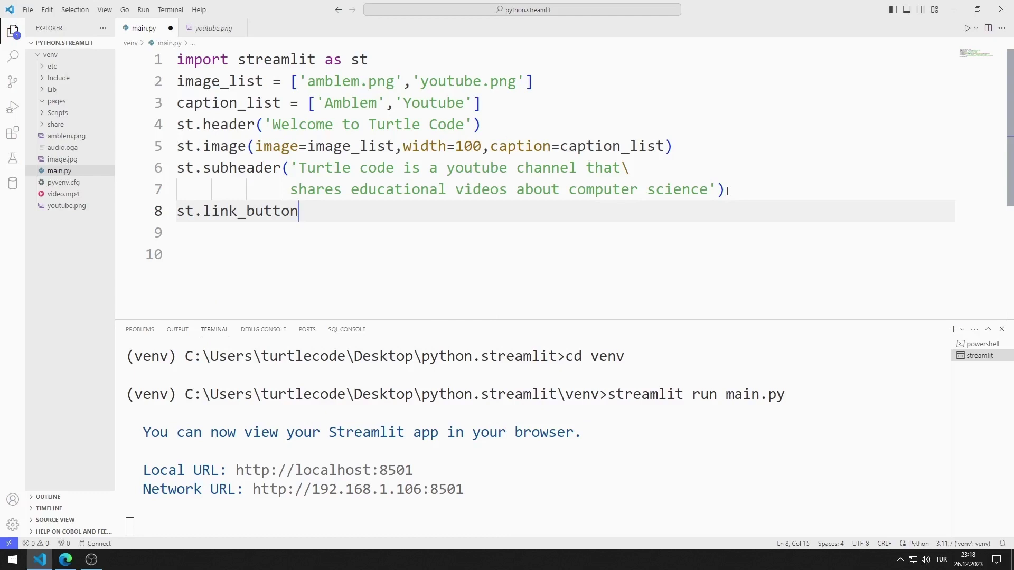
text(('Go t)
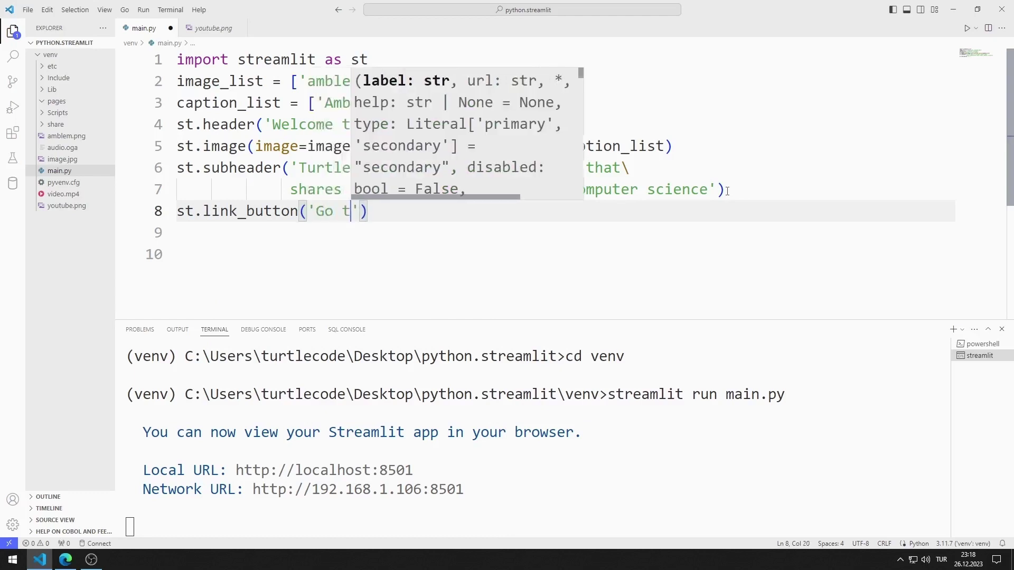
text(o Turtle)
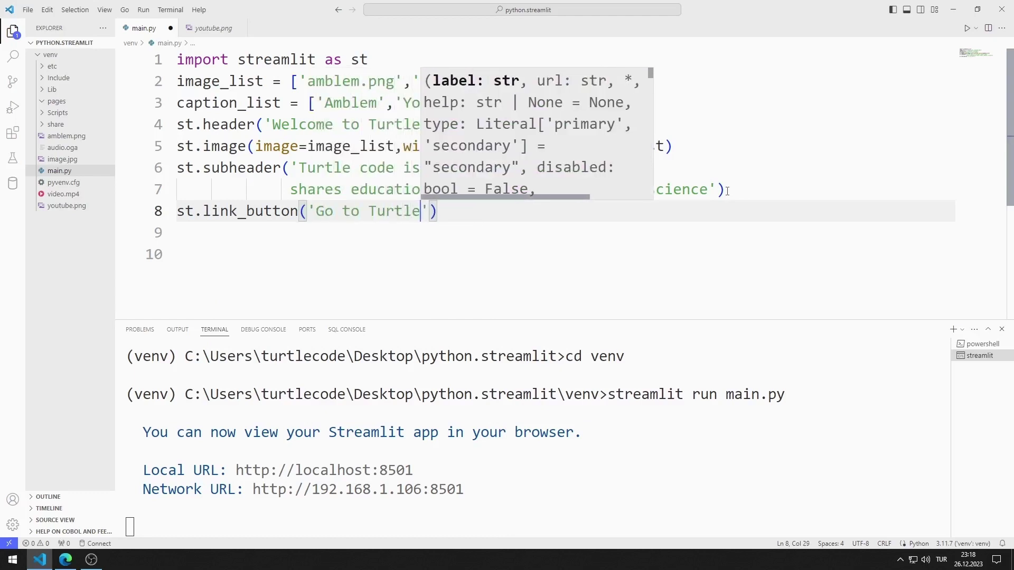
text( Code Youtub)
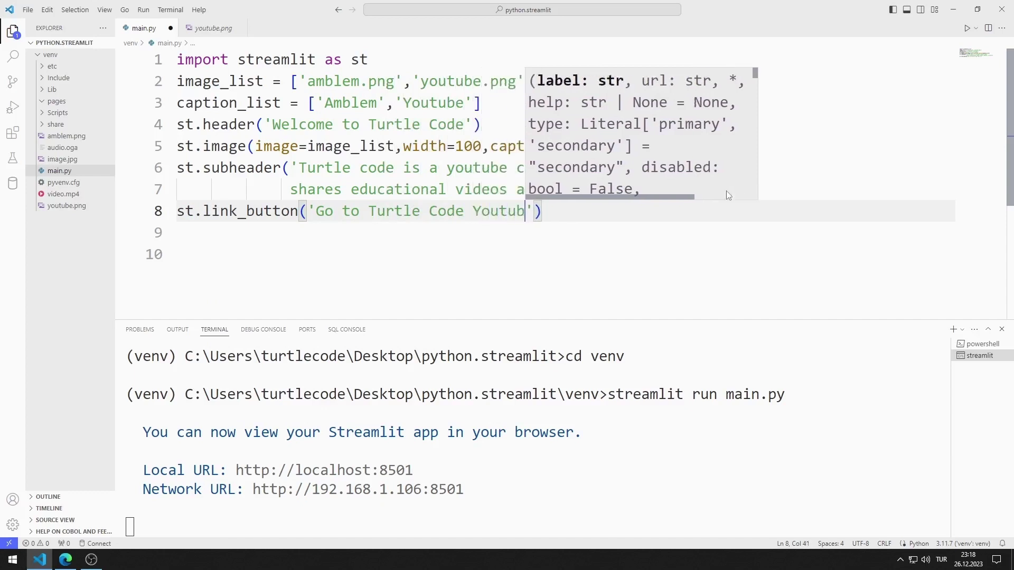
text(e Channel')
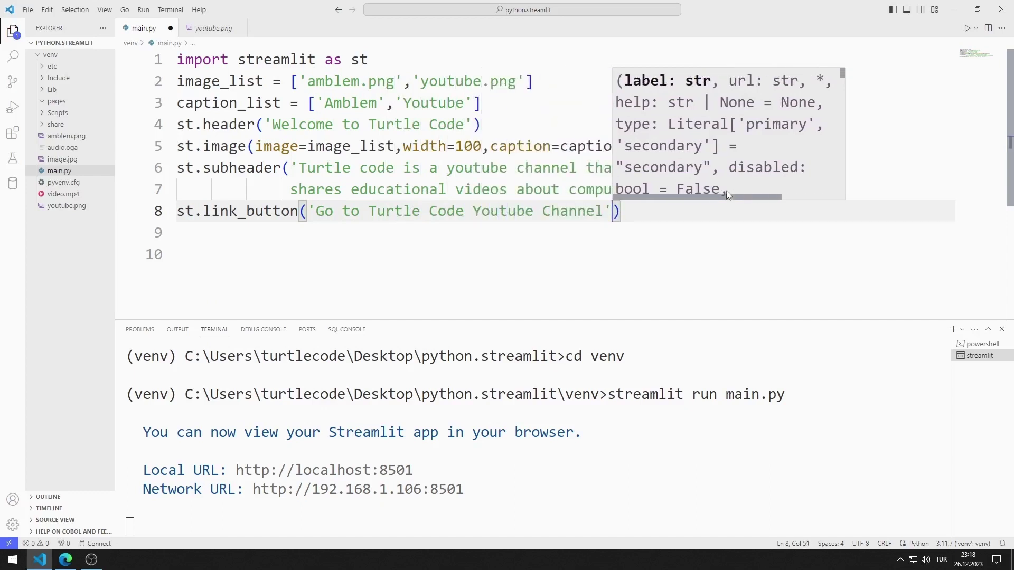
text(,)
key(Return)
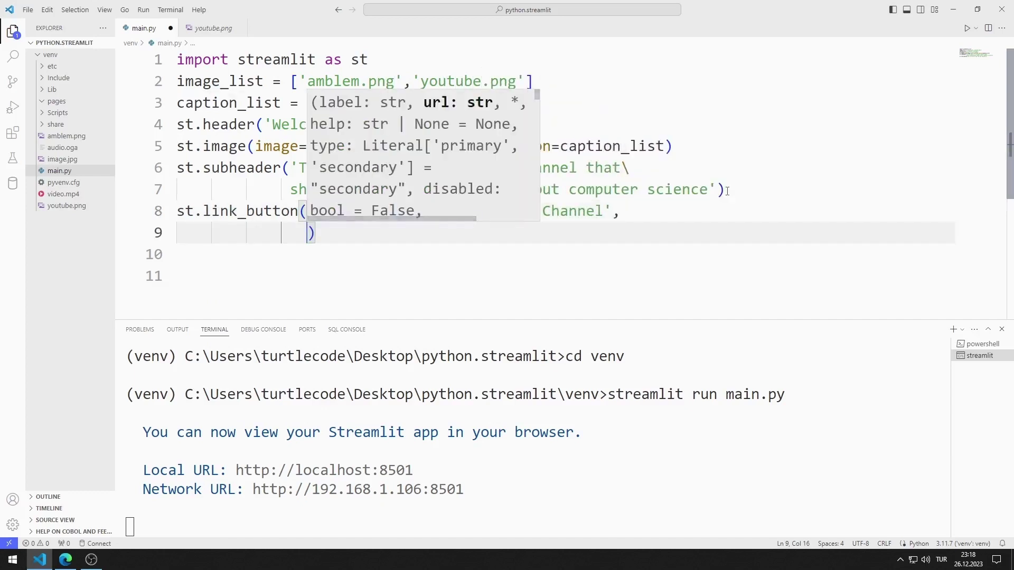
text(')
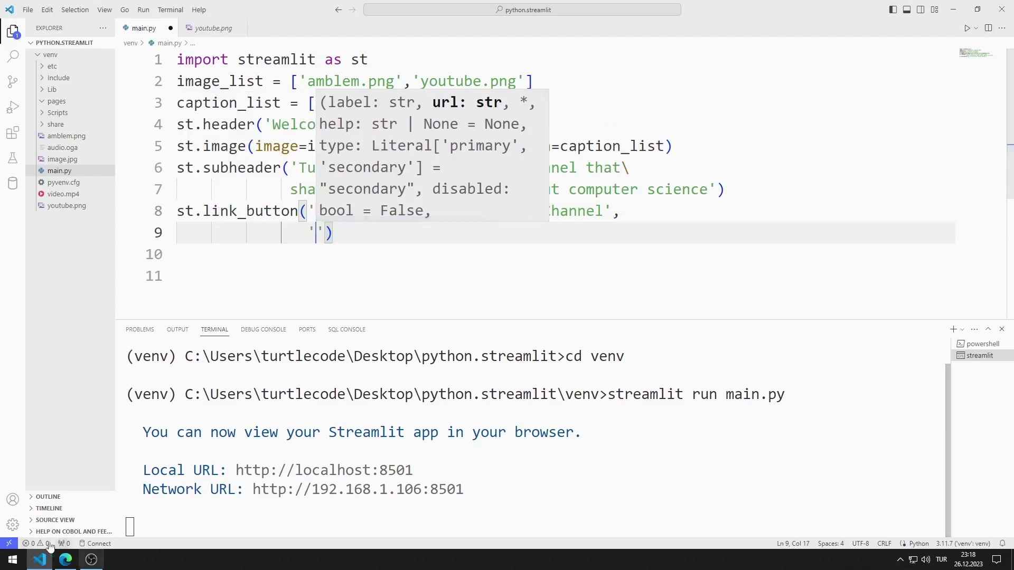
Step: Paste the Turtle Code YouTube channel URL into the link button's empty quotes
click(66, 559)
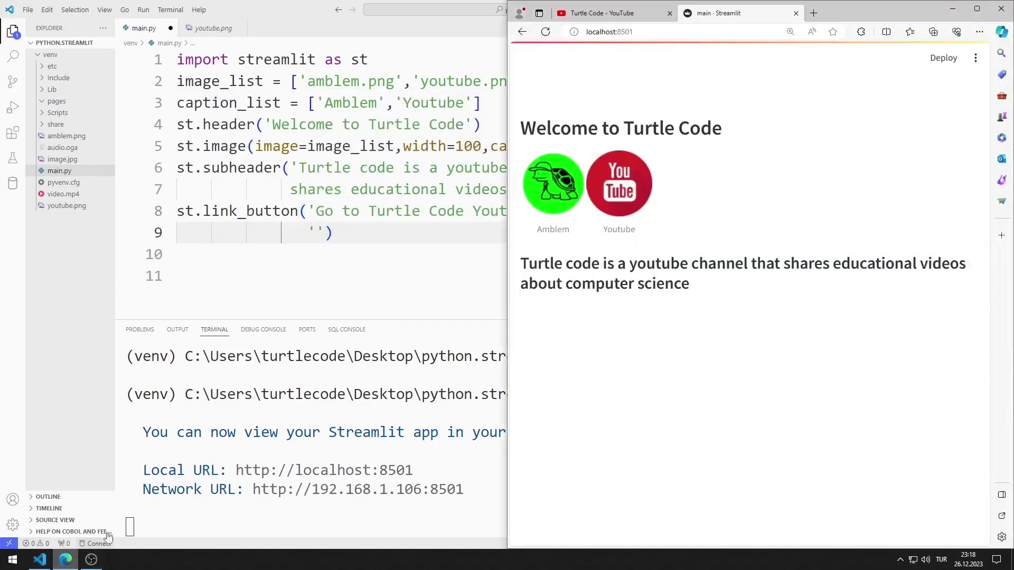
click(607, 16)
click(715, 34)
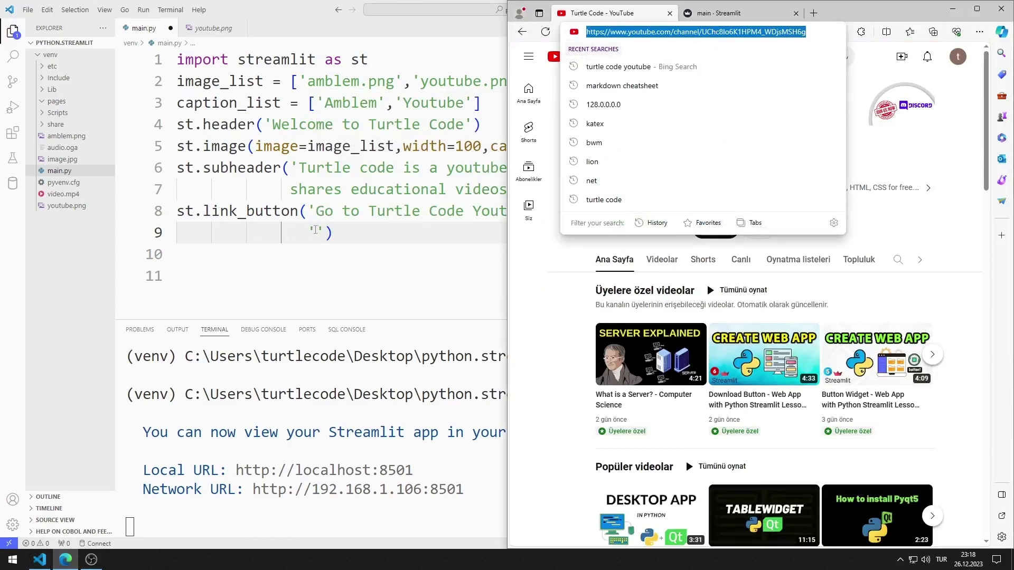
click(315, 230)
text(https://www.youtube.com/channel/UChc8lo6K1HPM4_WDjsMSH6g)
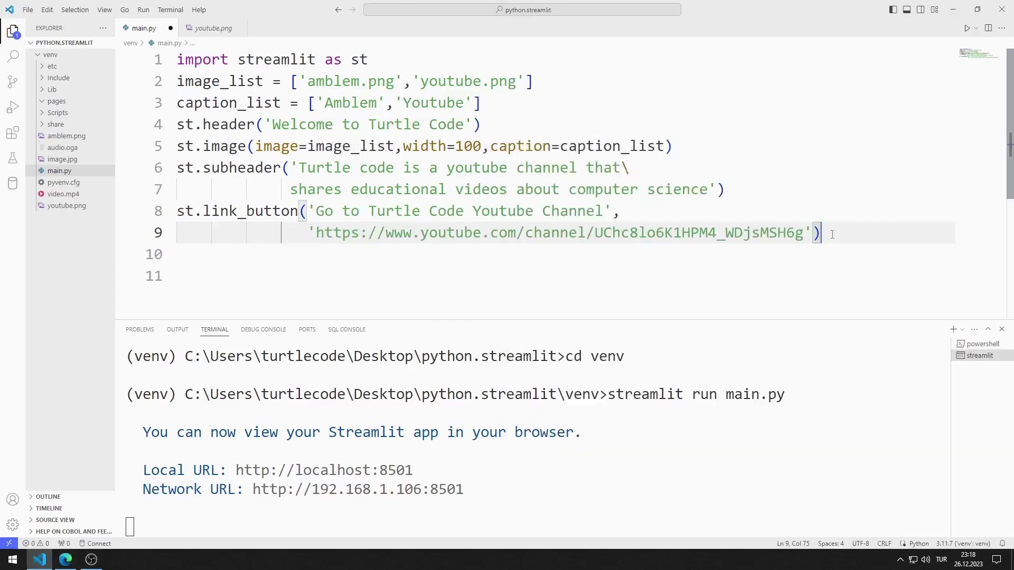
Step: Rerun the Streamlit app tab to show the link button
click(65, 559)
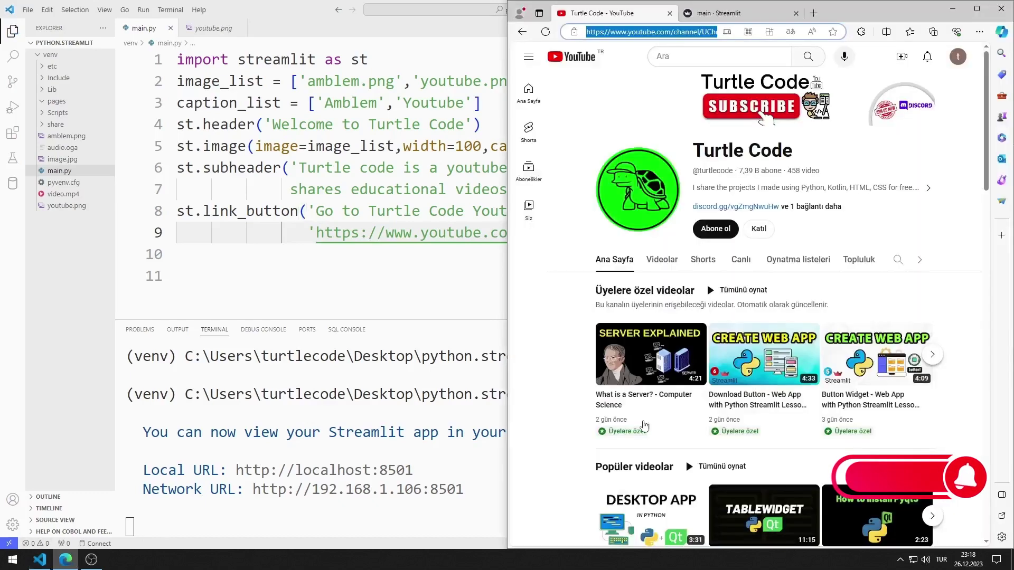
click(721, 15)
click(545, 33)
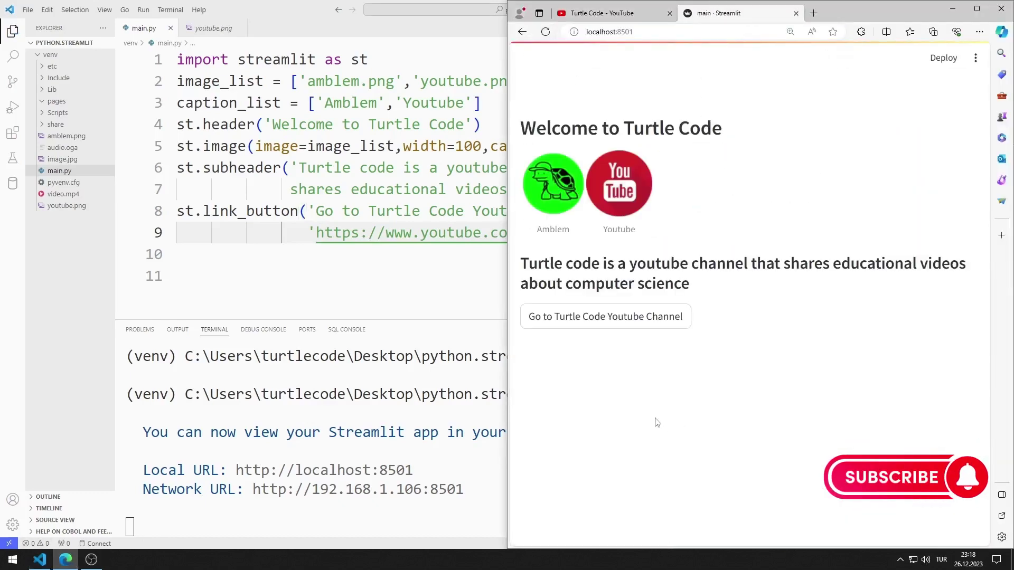
Step: Follow the 'Go to Turtle Code Youtube Channel' button to open the channel in a new tab
click(629, 324)
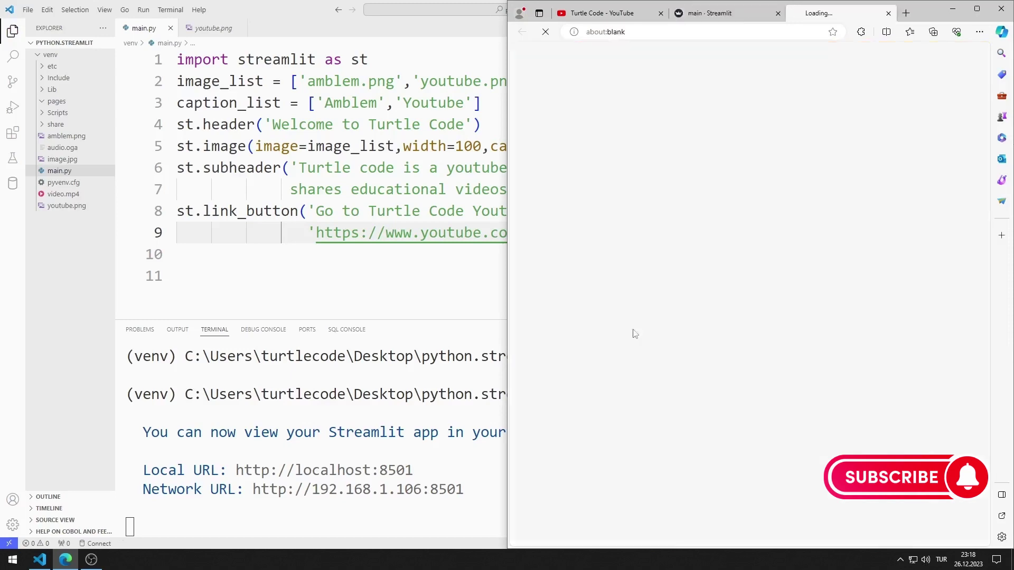